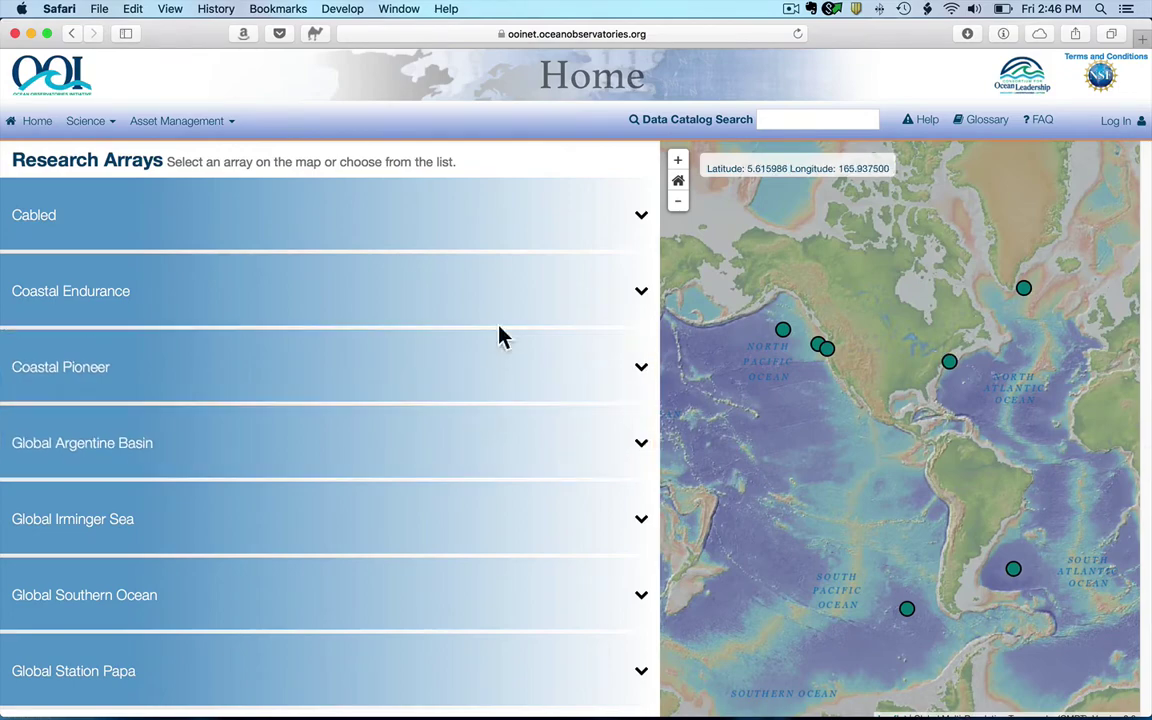
Preview the Cabled array page and the Data Access & Plotting catalog, and return to the home page.
click(534, 220)
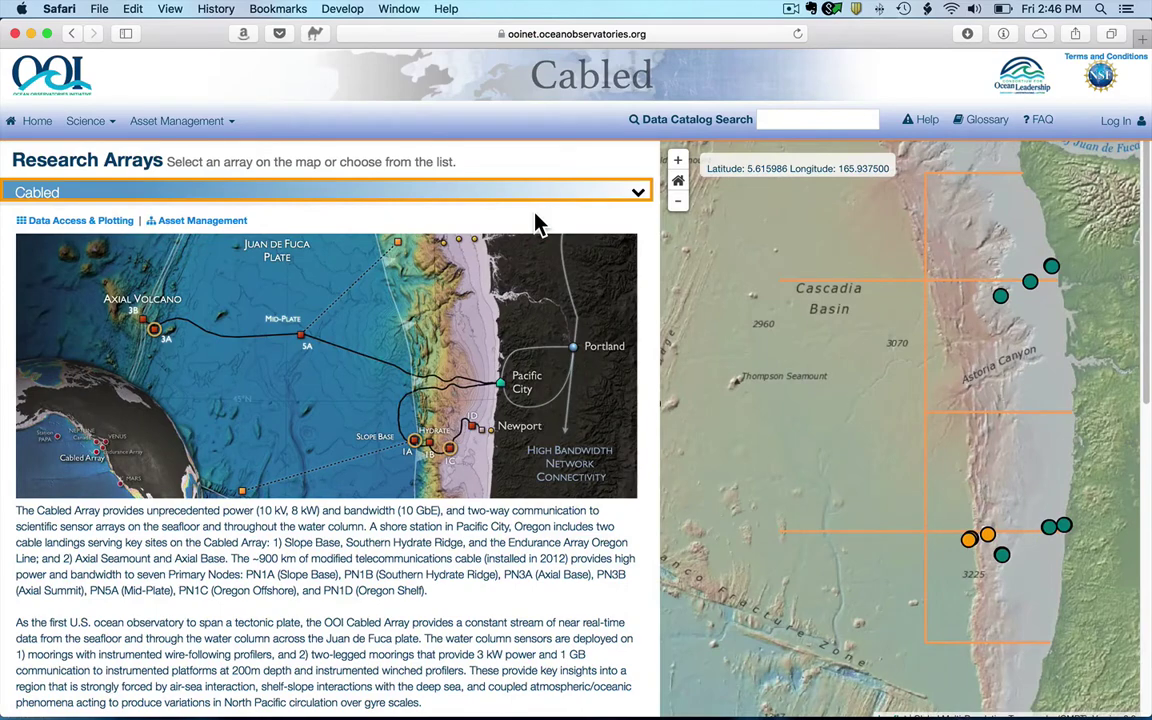
click(74, 122)
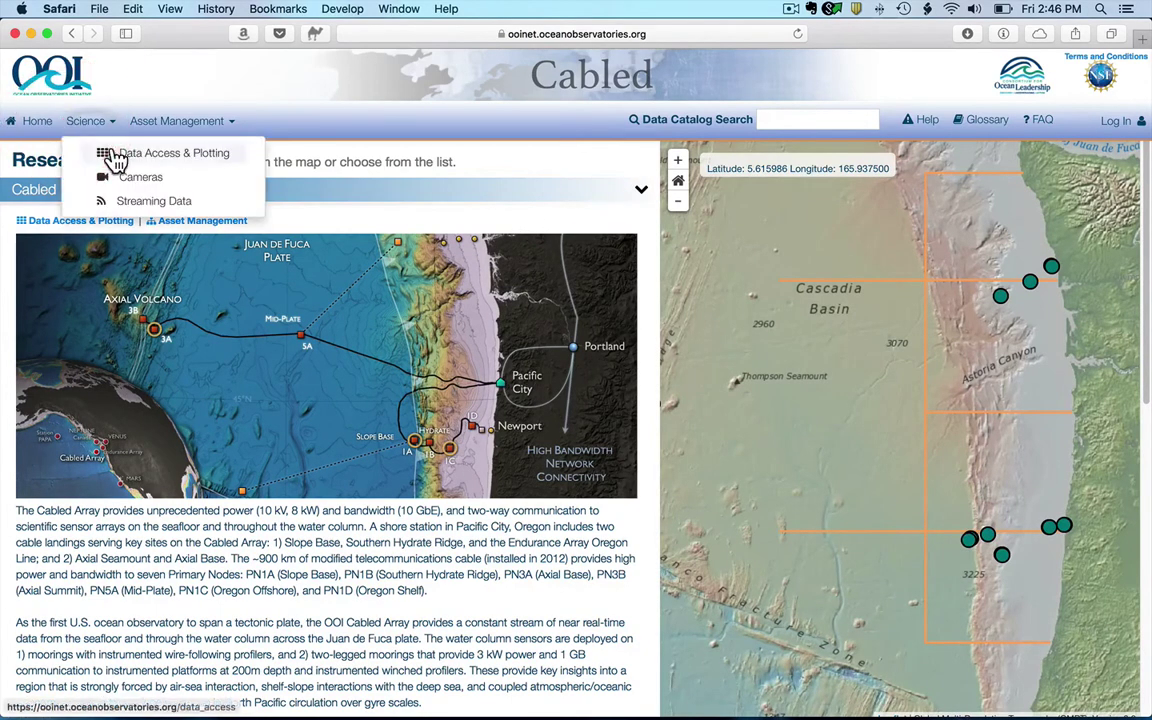
click(116, 158)
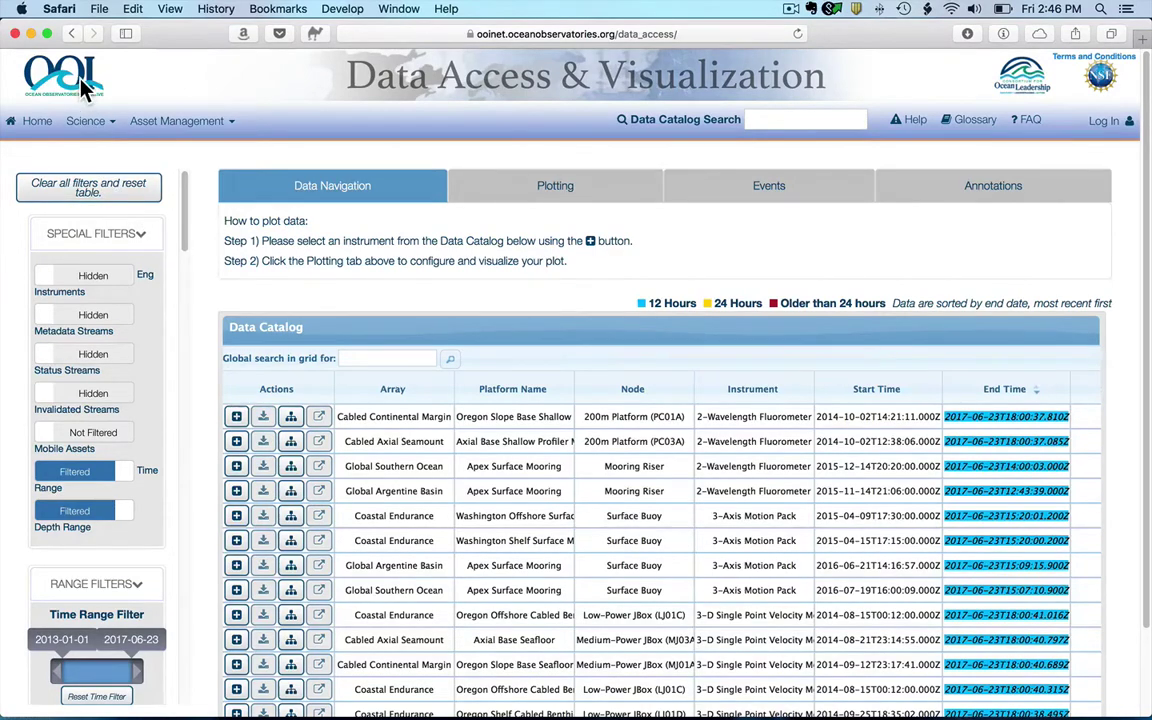
click(38, 121)
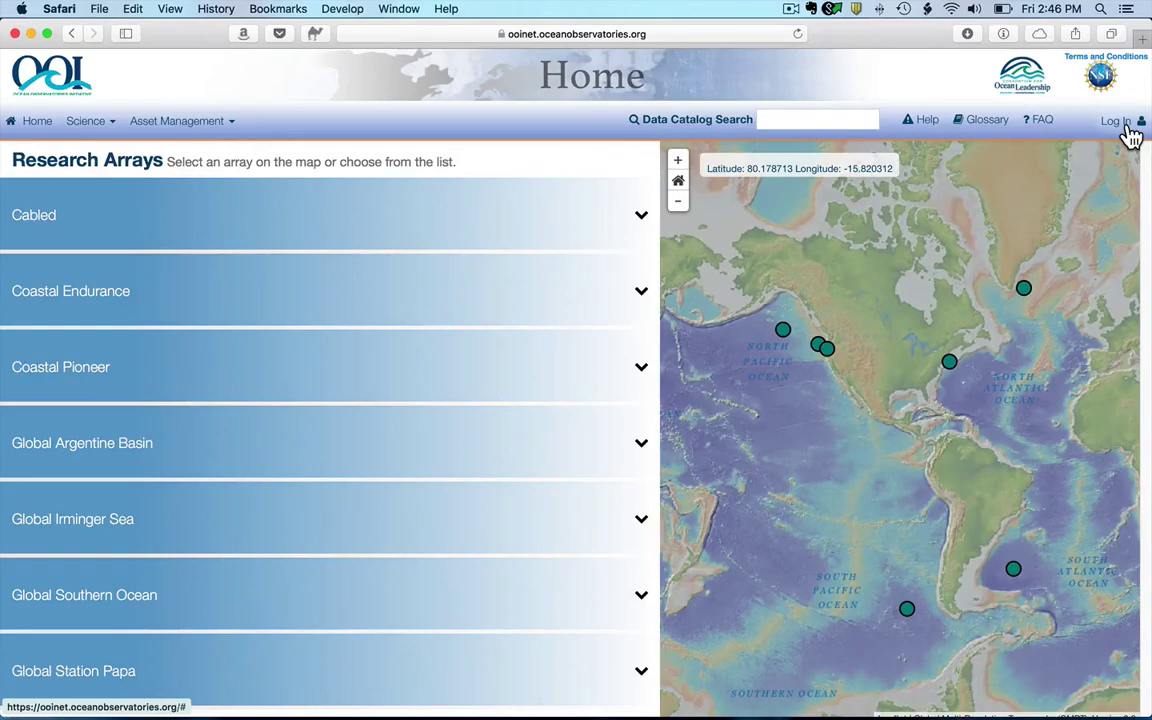
Log in to the data portal with the account e-mail and password.
click(1117, 123)
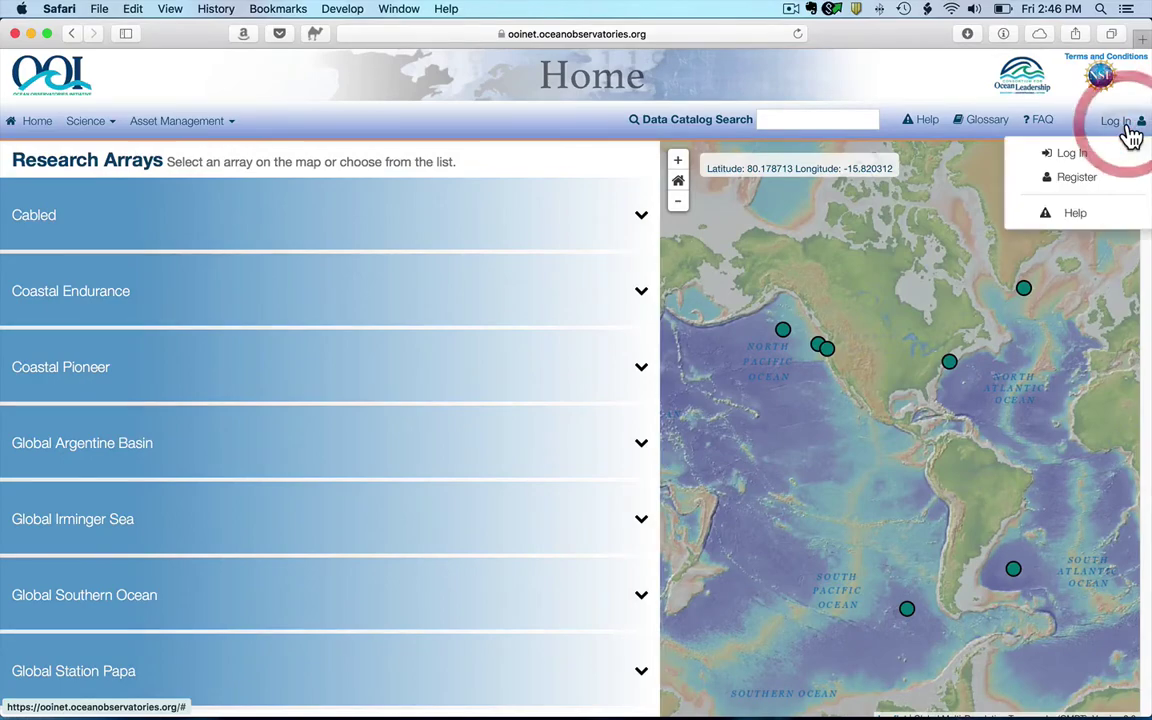
click(1087, 160)
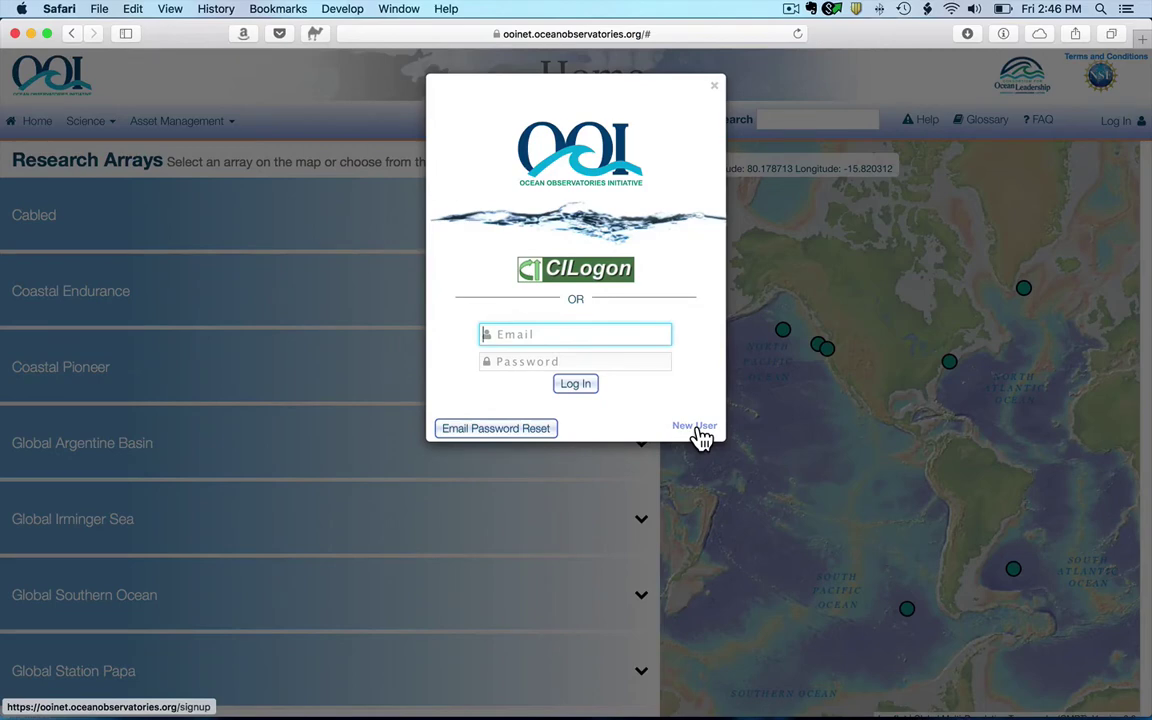
key(super+v)
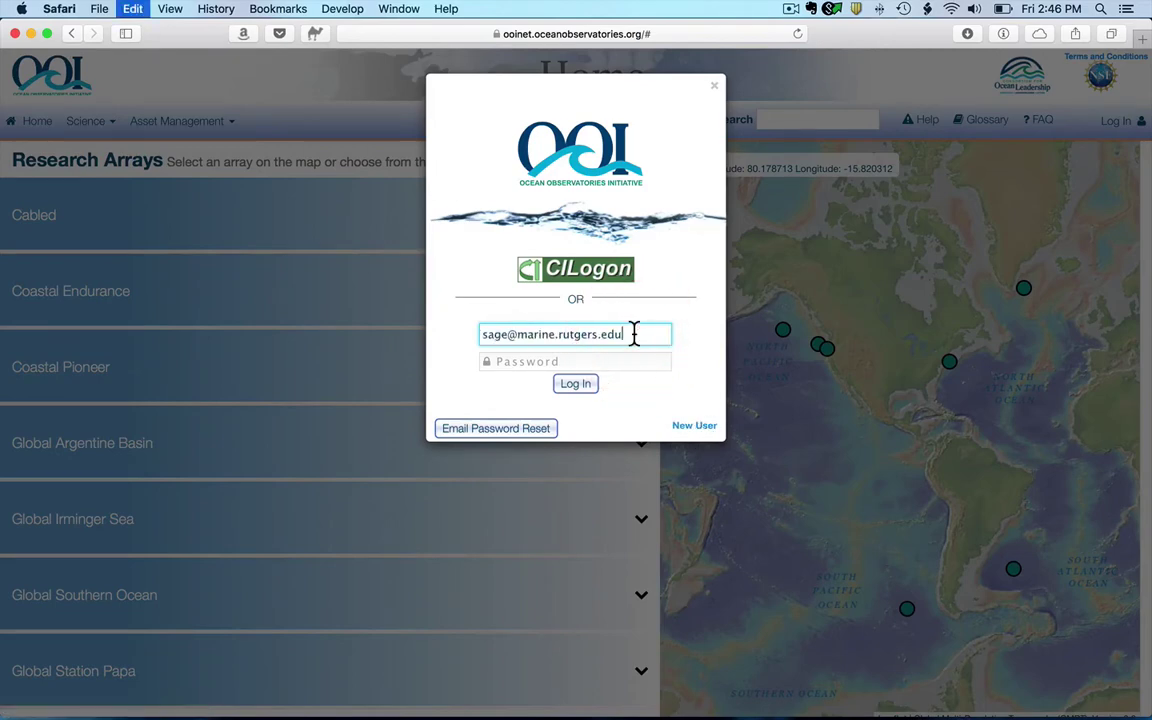
key(Tab)
text(••••••••)
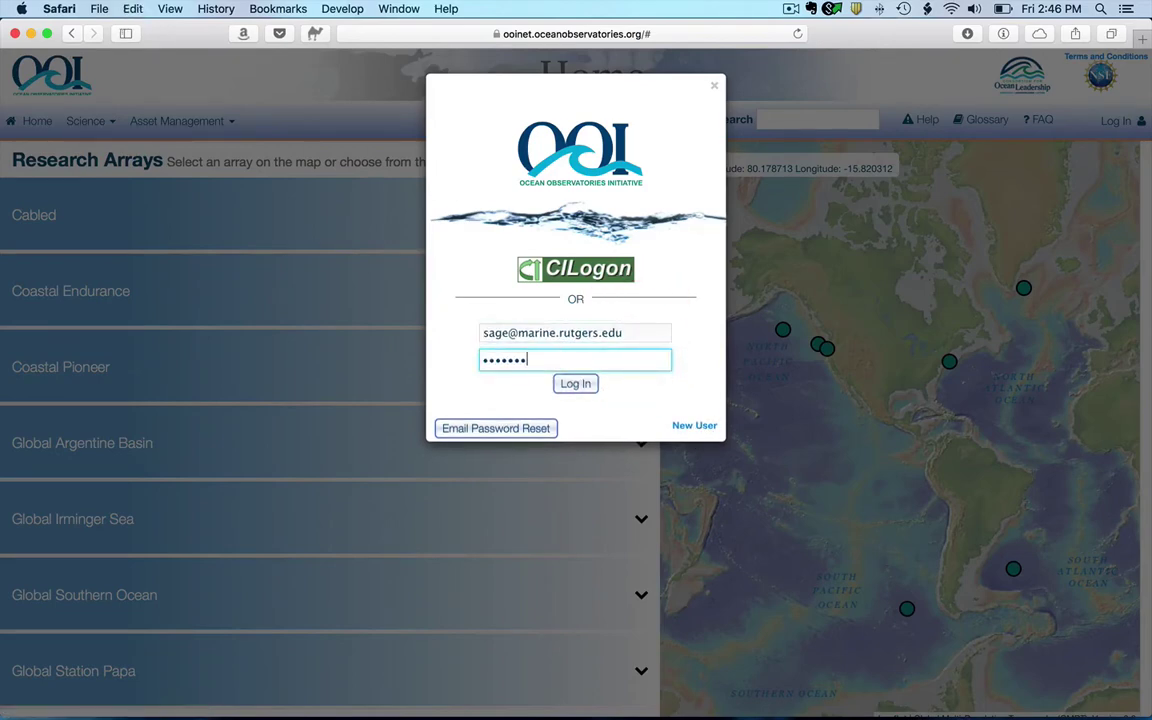
click(584, 390)
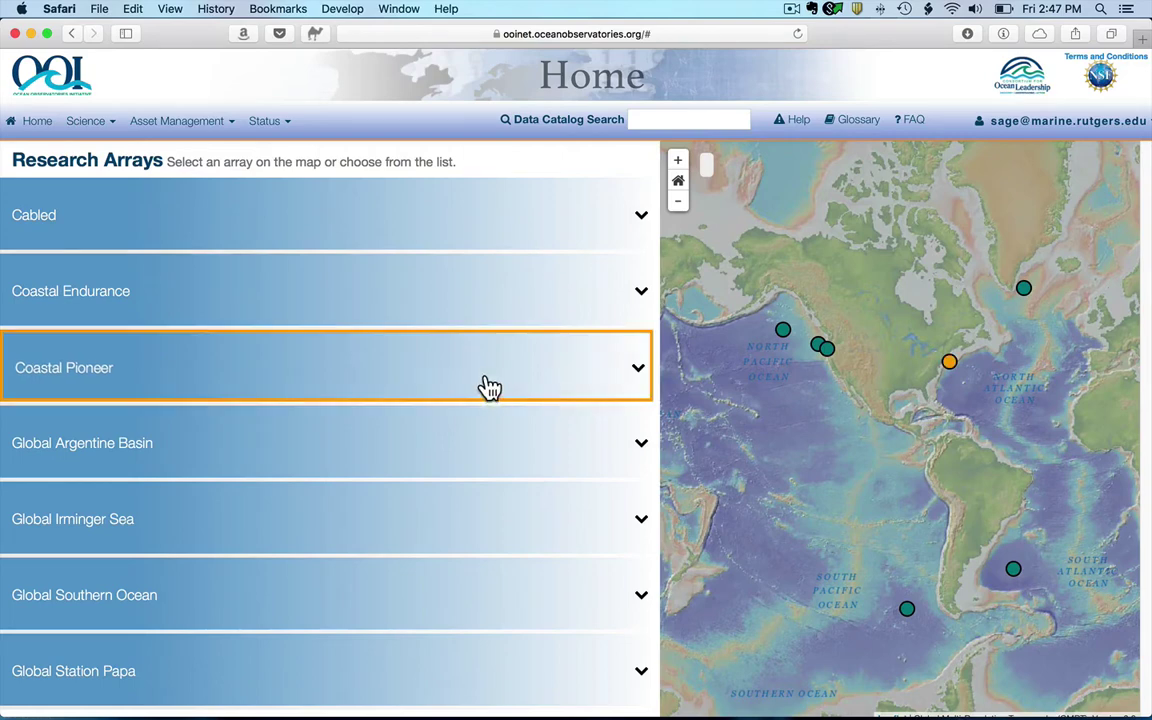
Review the Cabled array's description, site list and map, and collapse the array back to the overview.
click(512, 217)
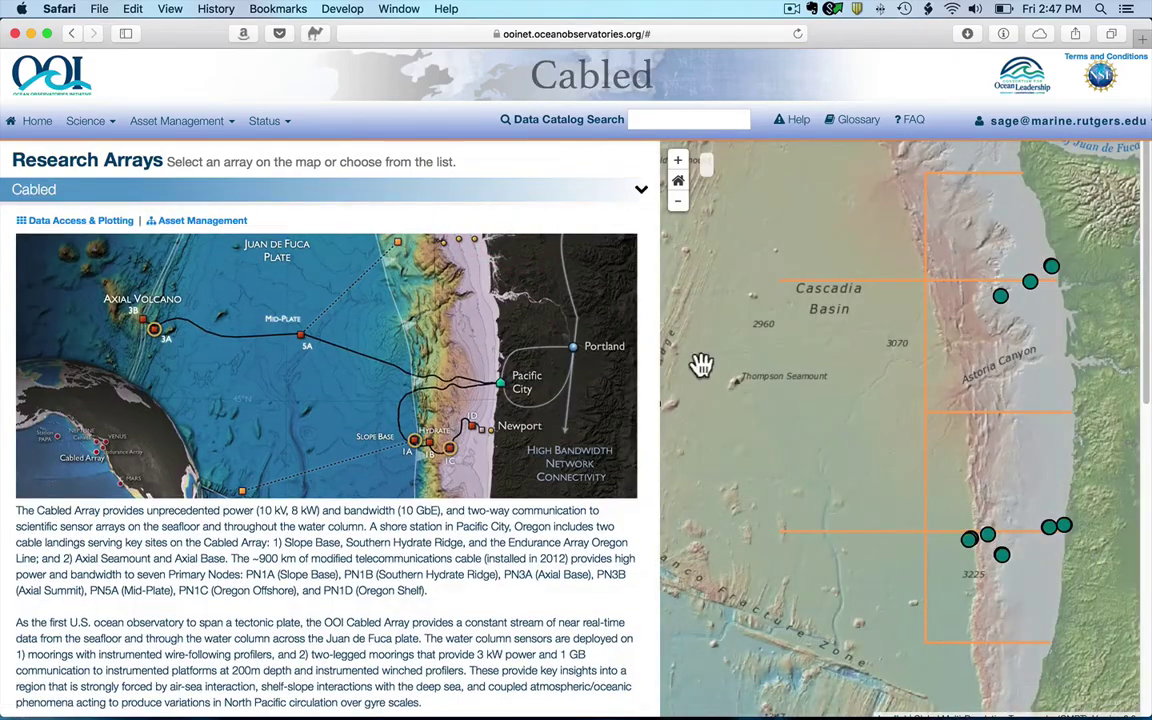
scroll(612, 372, down, 10)
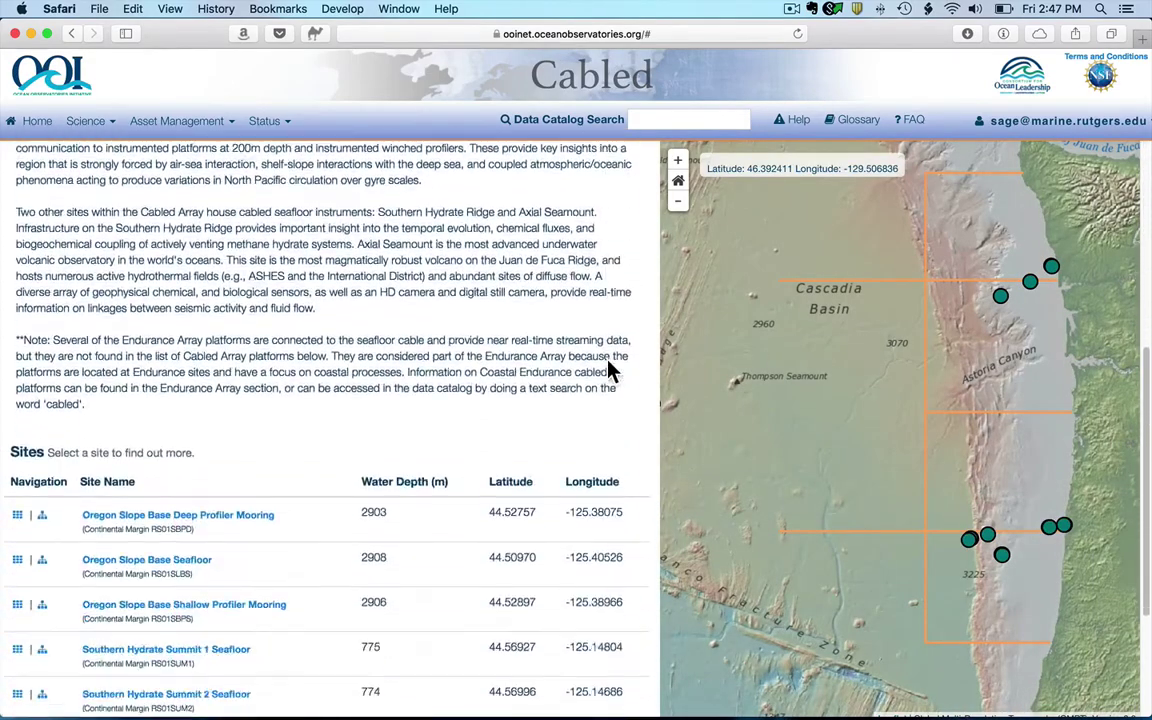
scroll(612, 372, down, 9)
scroll(612, 372, up, 2)
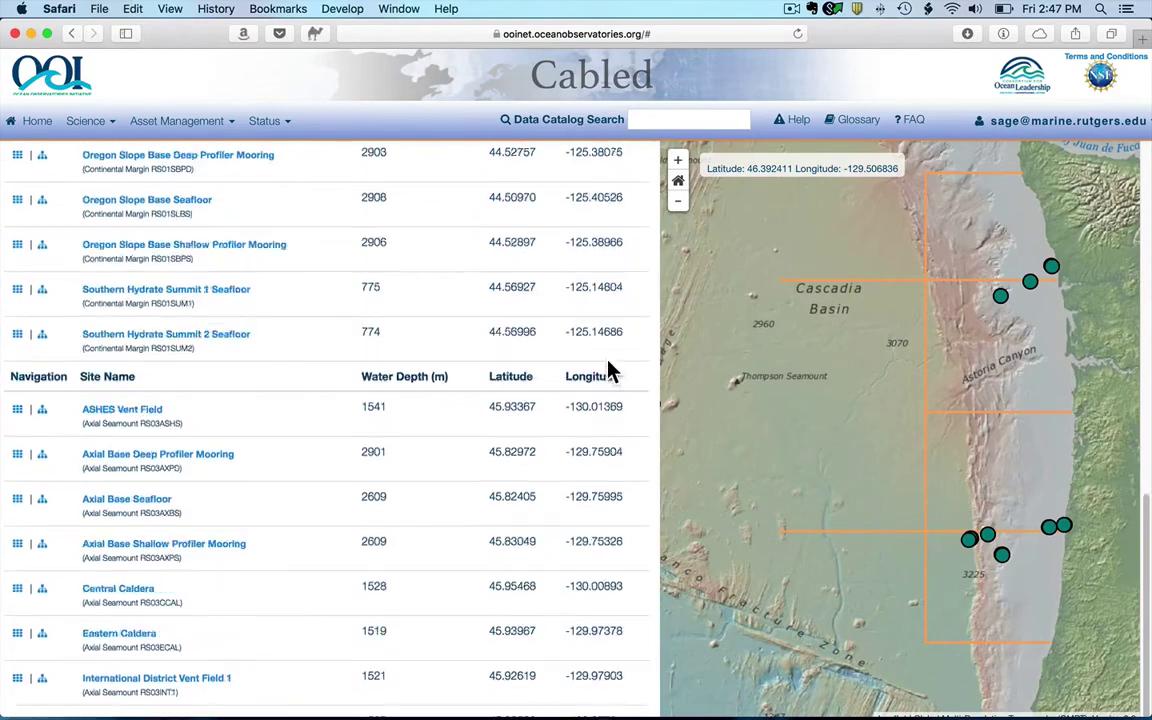
scroll(612, 372, up, 15)
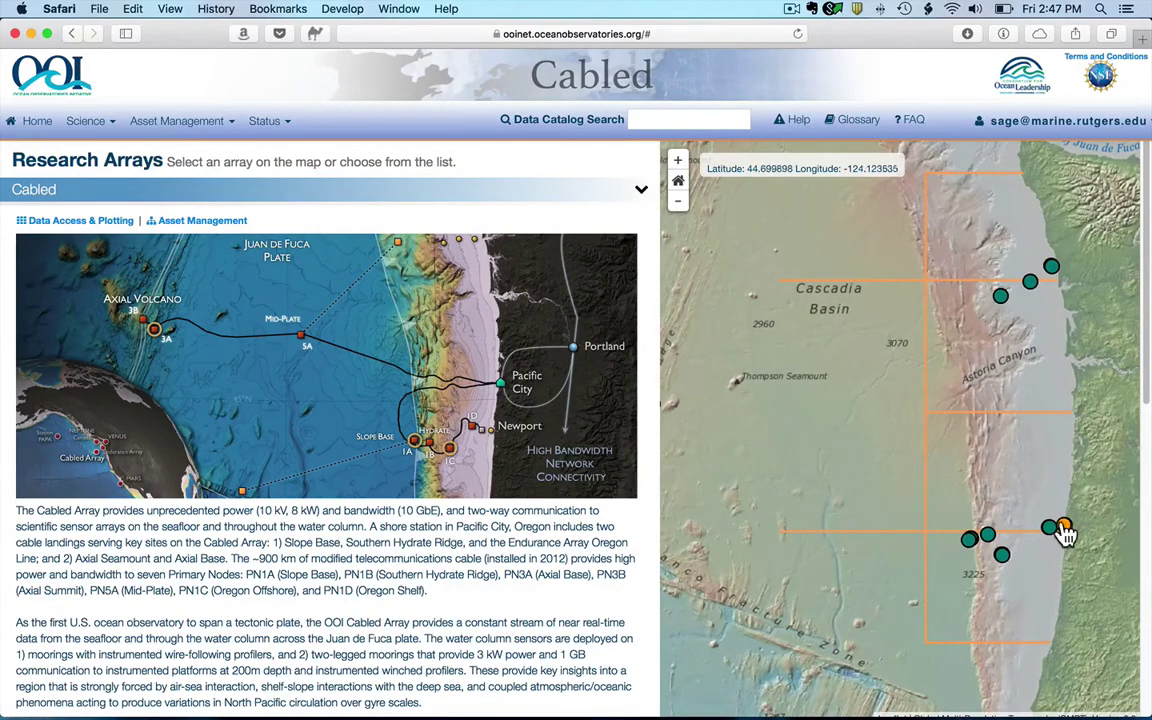
click(566, 189)
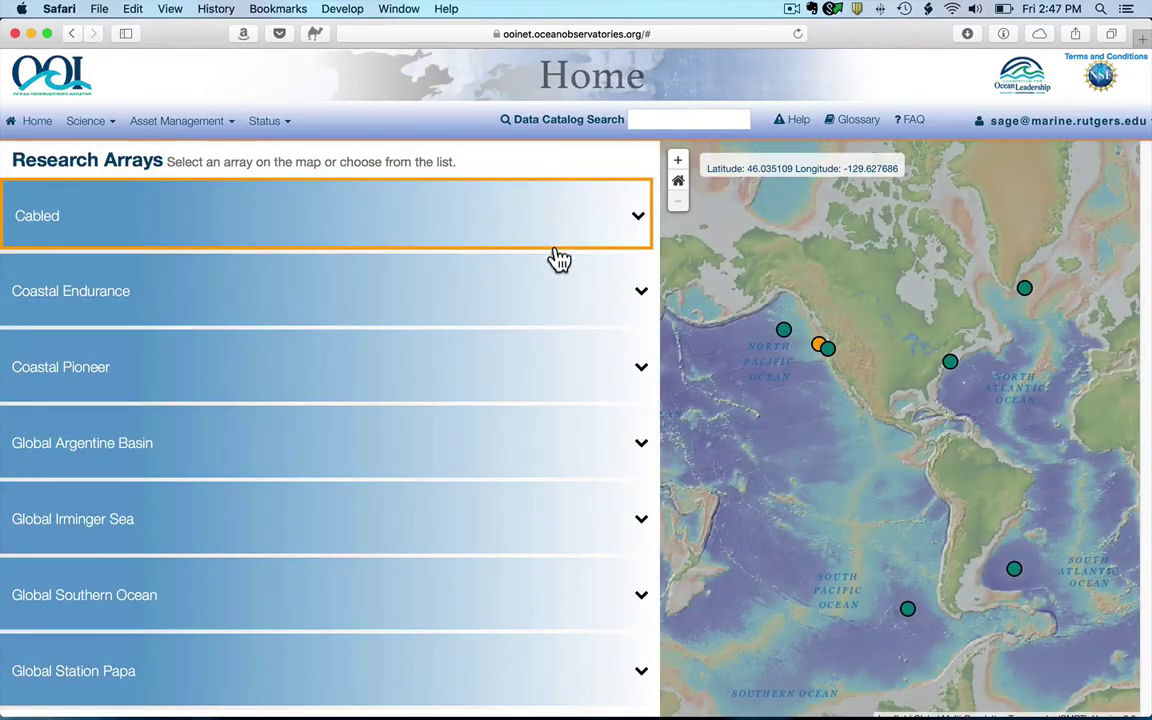
Open the Central Inshore Profiler Mooring page from the Coastal Pioneer array's site list.
click(537, 392)
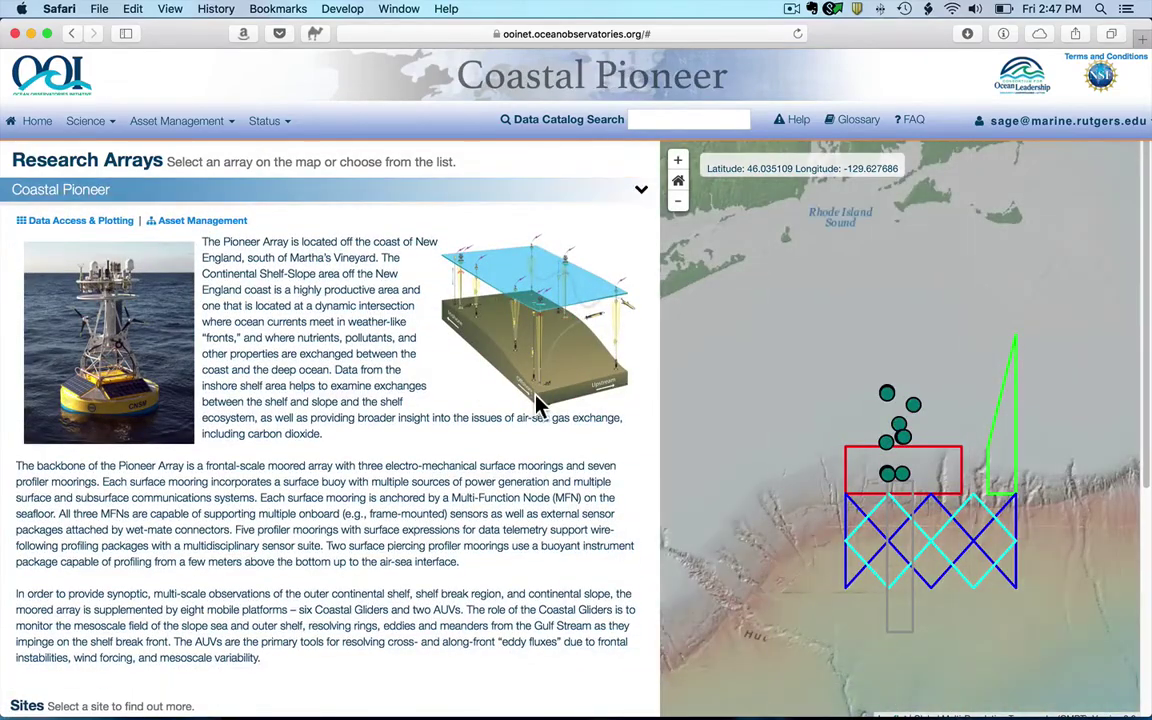
scroll(557, 413, down, 3)
scroll(557, 413, down, 4)
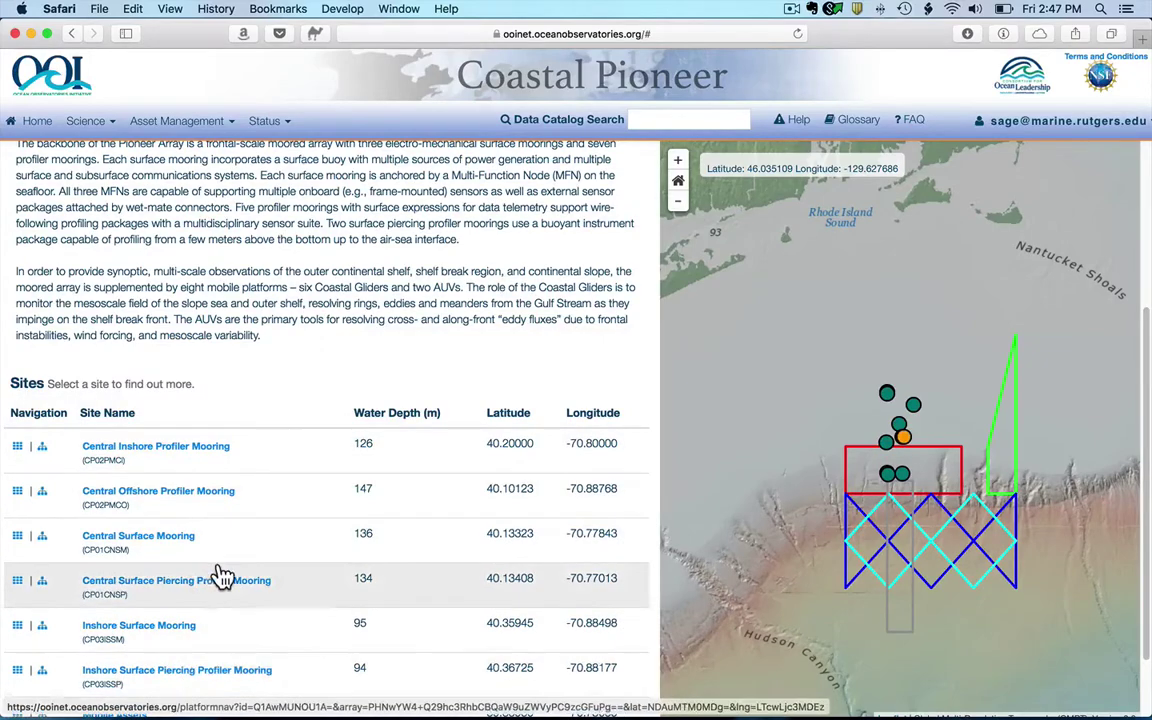
scroll(220, 577, down, 4)
scroll(220, 577, down, 1)
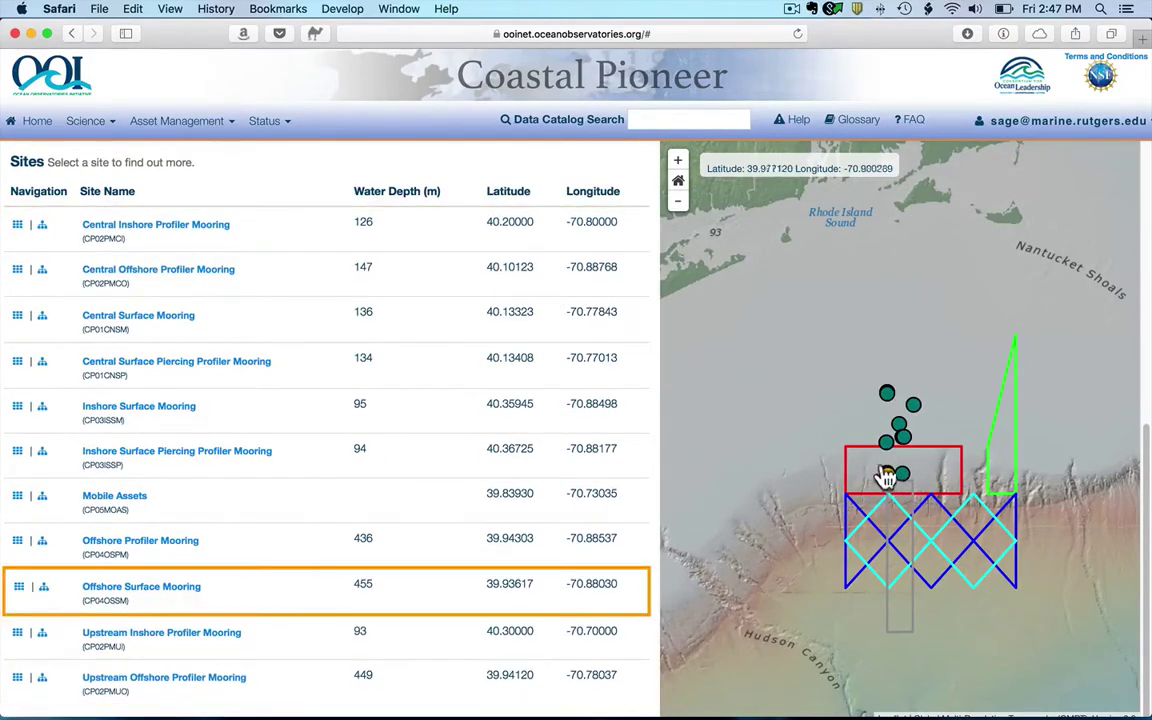
click(192, 236)
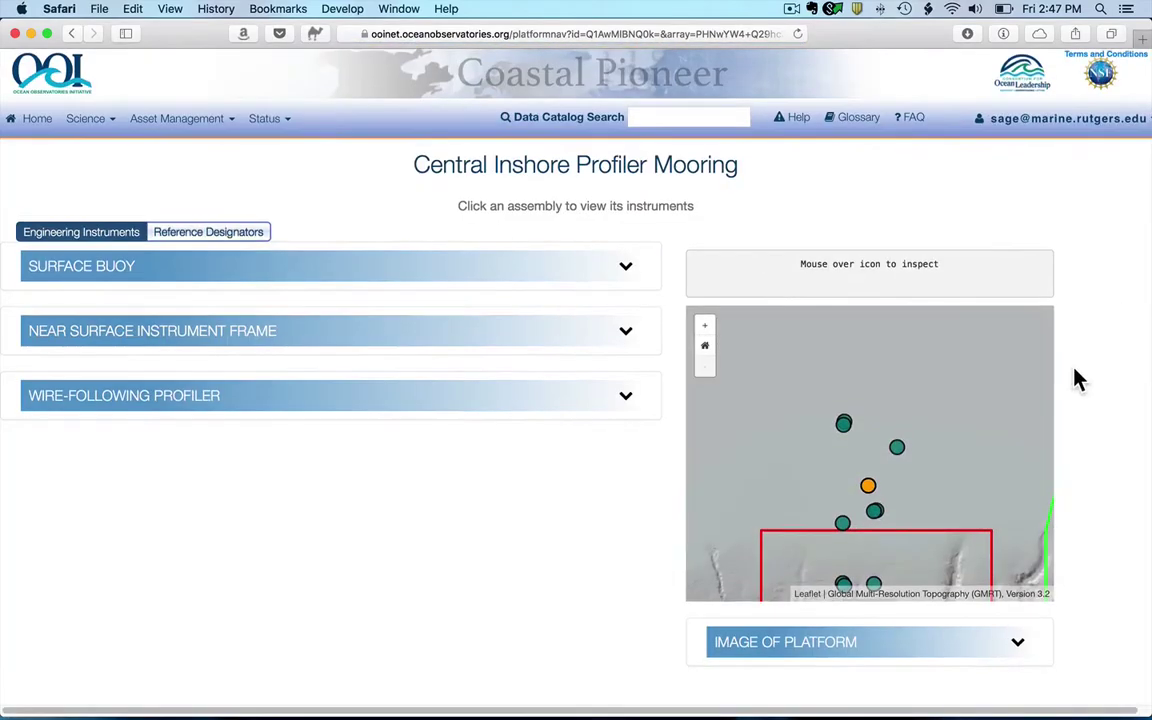
Expand the mooring's platform image and examine the full diagram.
click(1001, 660)
scroll(1095, 548, down, 5)
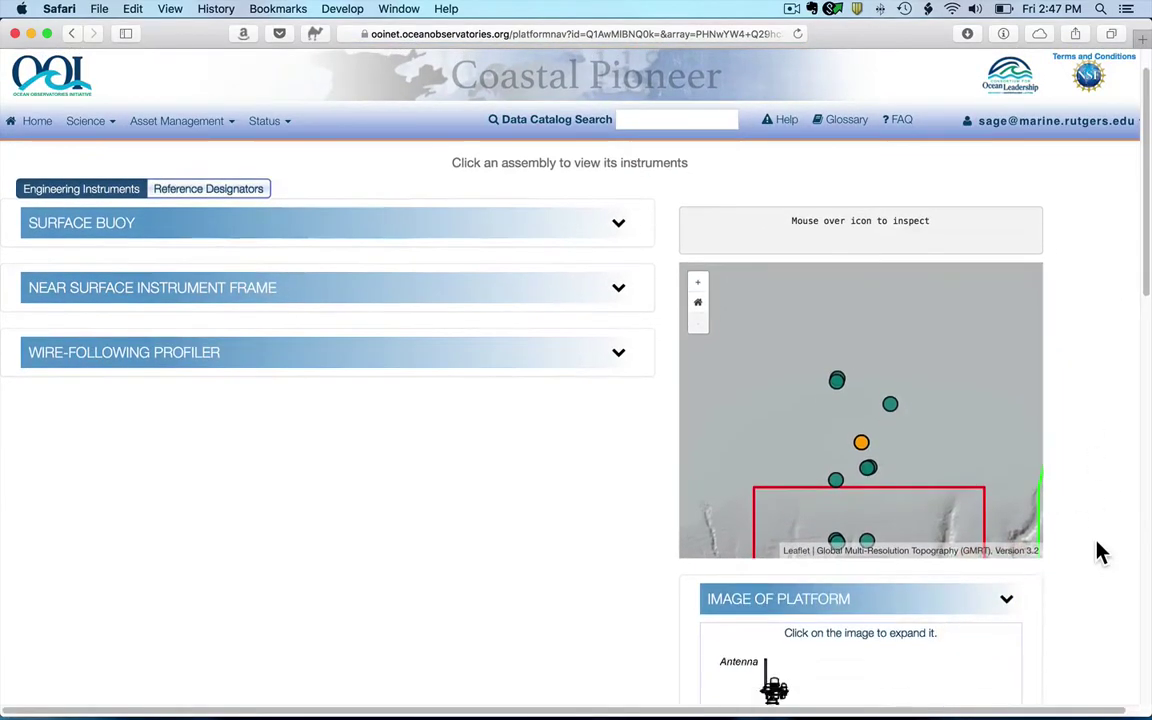
scroll(1095, 548, down, 5)
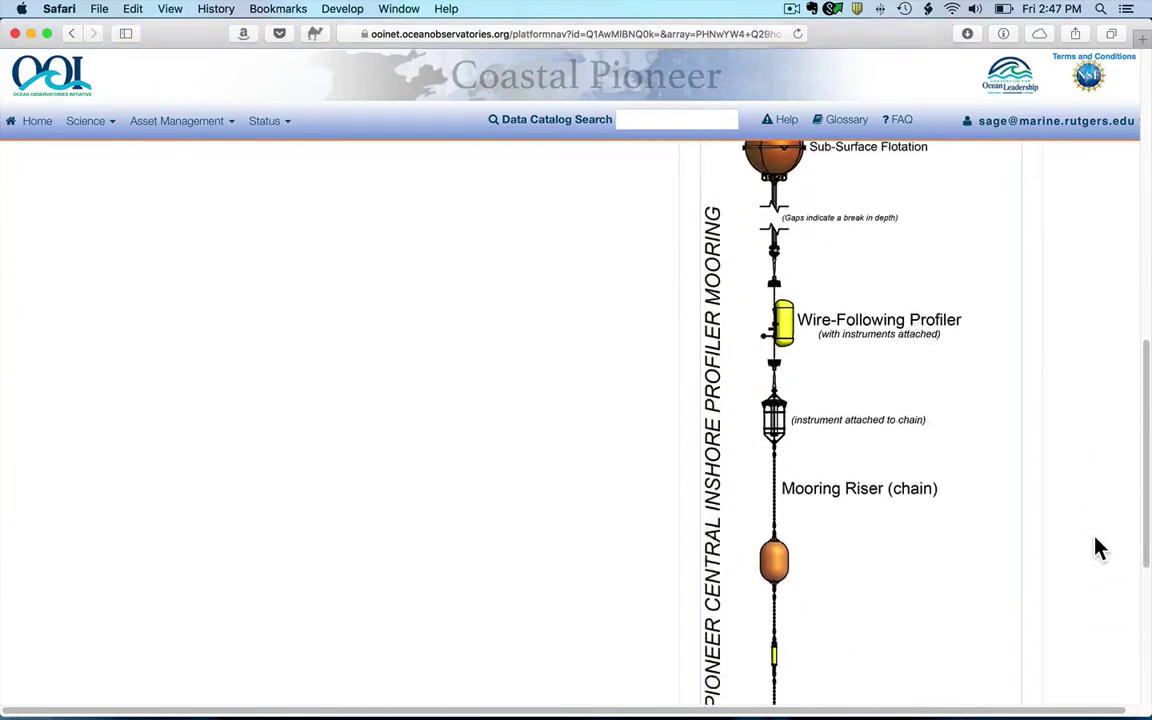
scroll(1095, 540, up, 10)
scroll(1095, 540, up, 4)
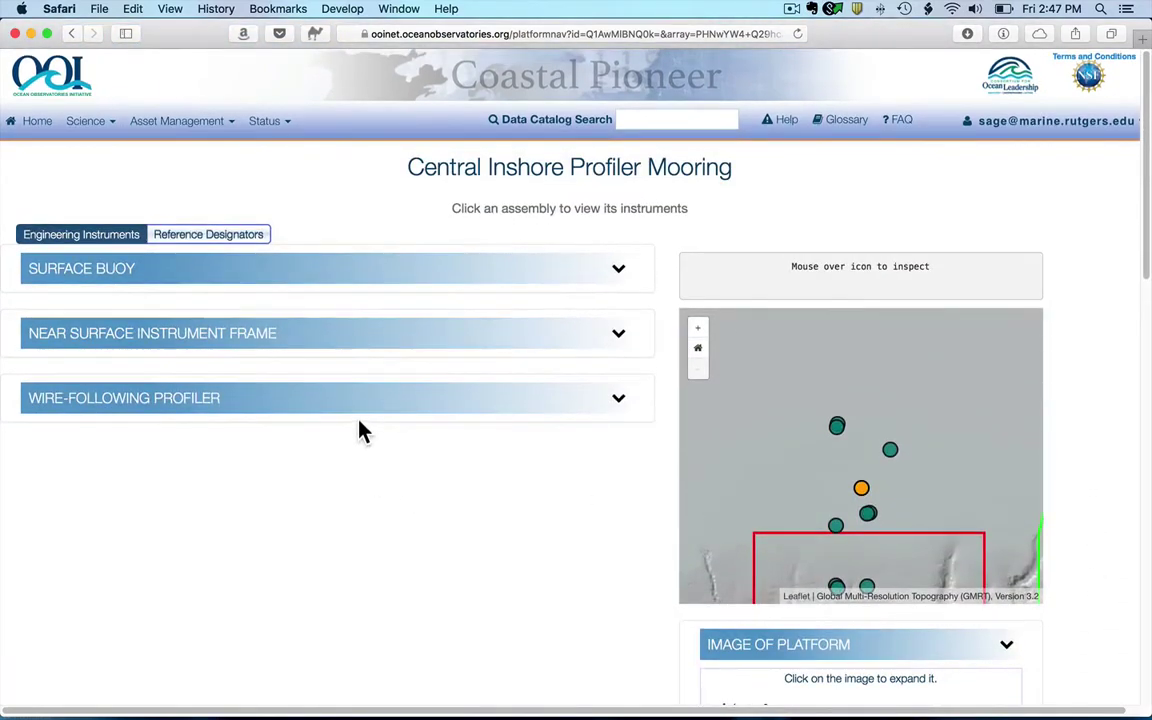
Expand the instrument lists of the mooring's three assemblies and open the Wire-Following Profiler CTD in the data catalog.
click(388, 288)
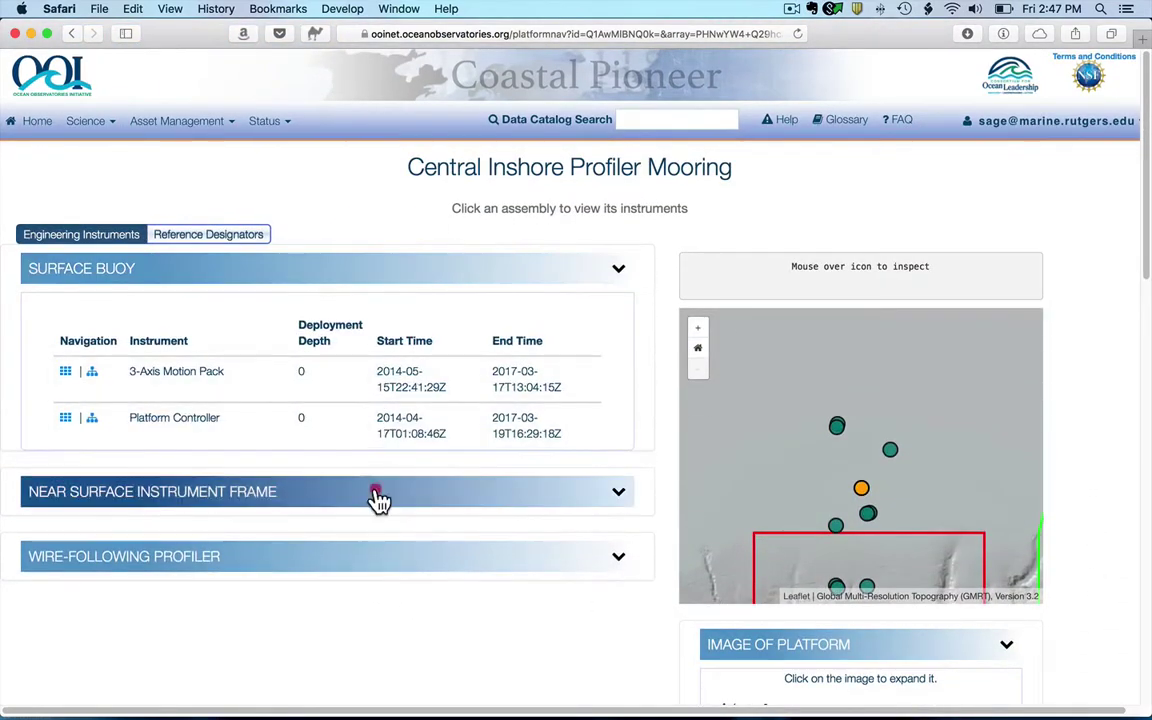
click(375, 499)
scroll(380, 500, down, 3)
scroll(380, 500, down, 2)
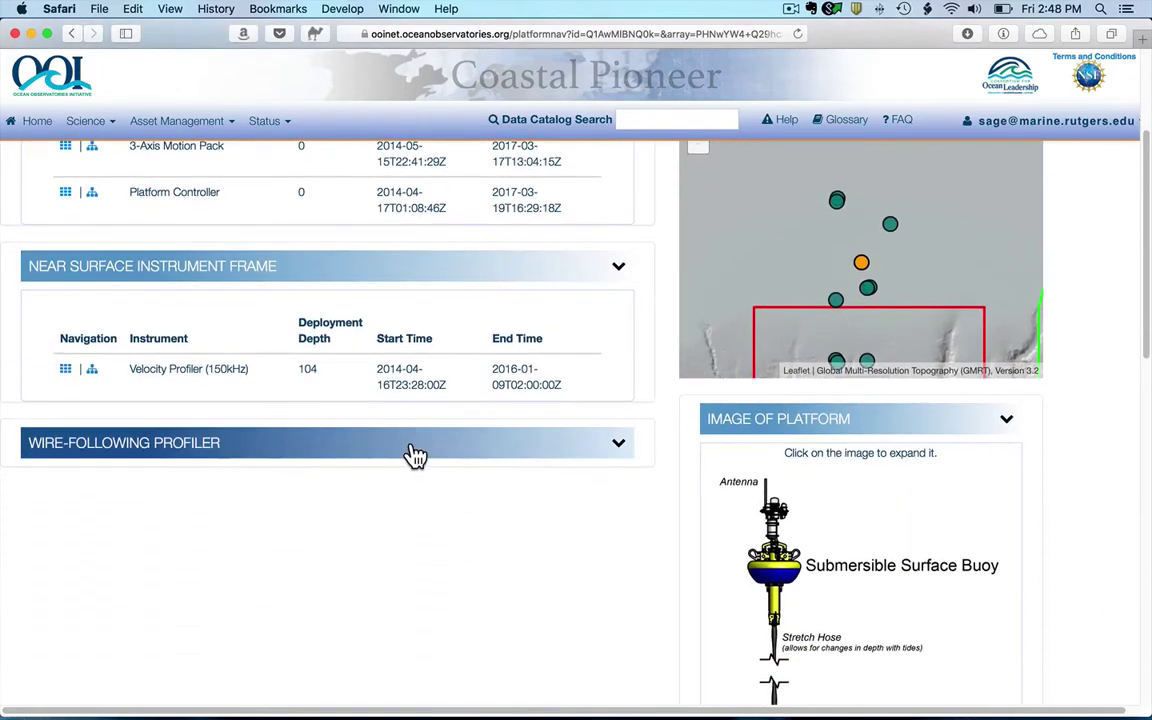
click(414, 452)
scroll(414, 455, down, 3)
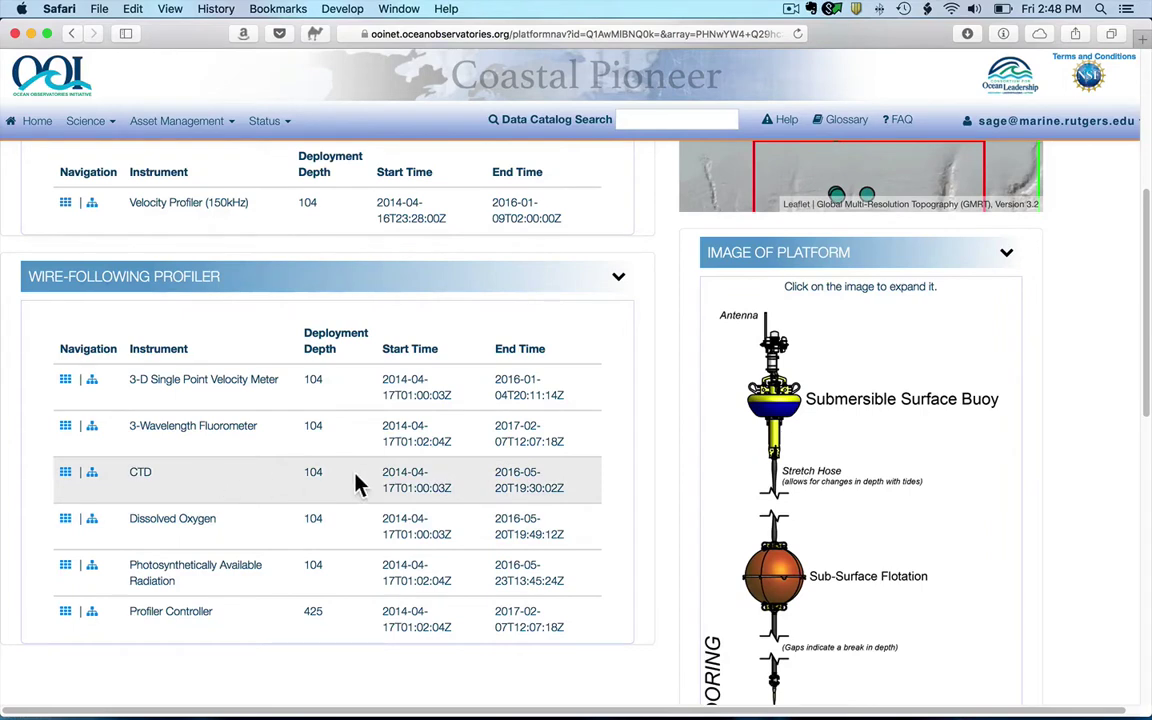
click(65, 473)
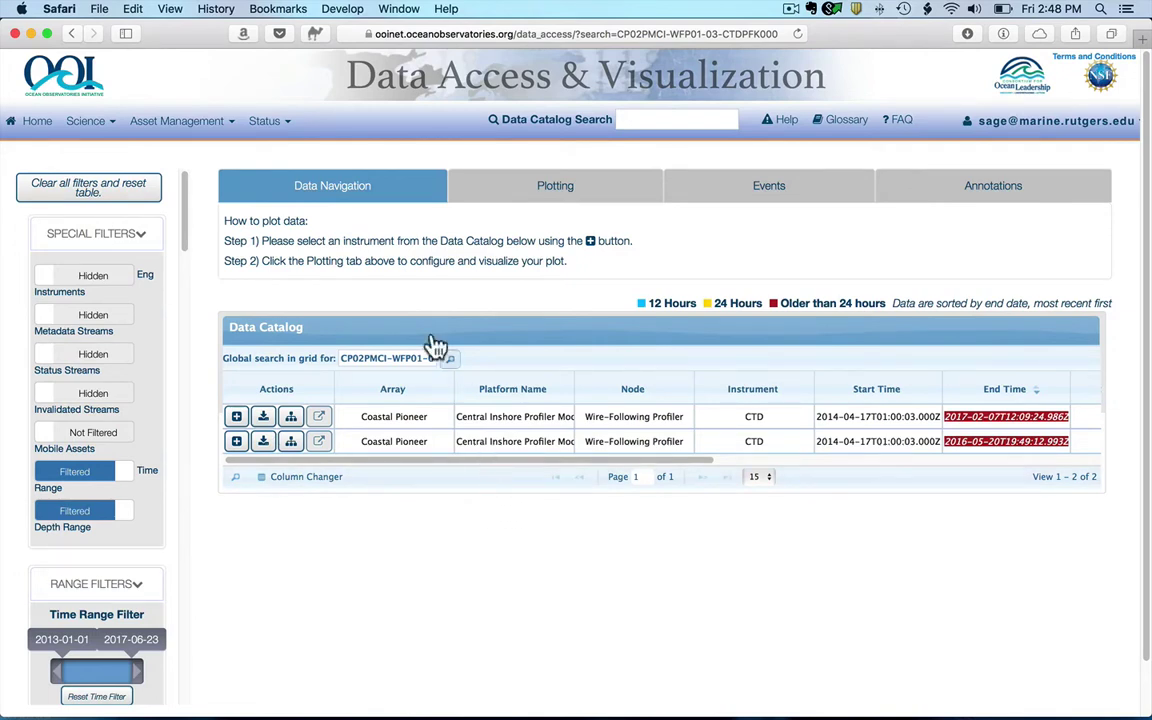
Reopen Data Access & Plotting without the instrument filter and search the catalog grid for "pioneer central inshore profiler ctd".
click(95, 122)
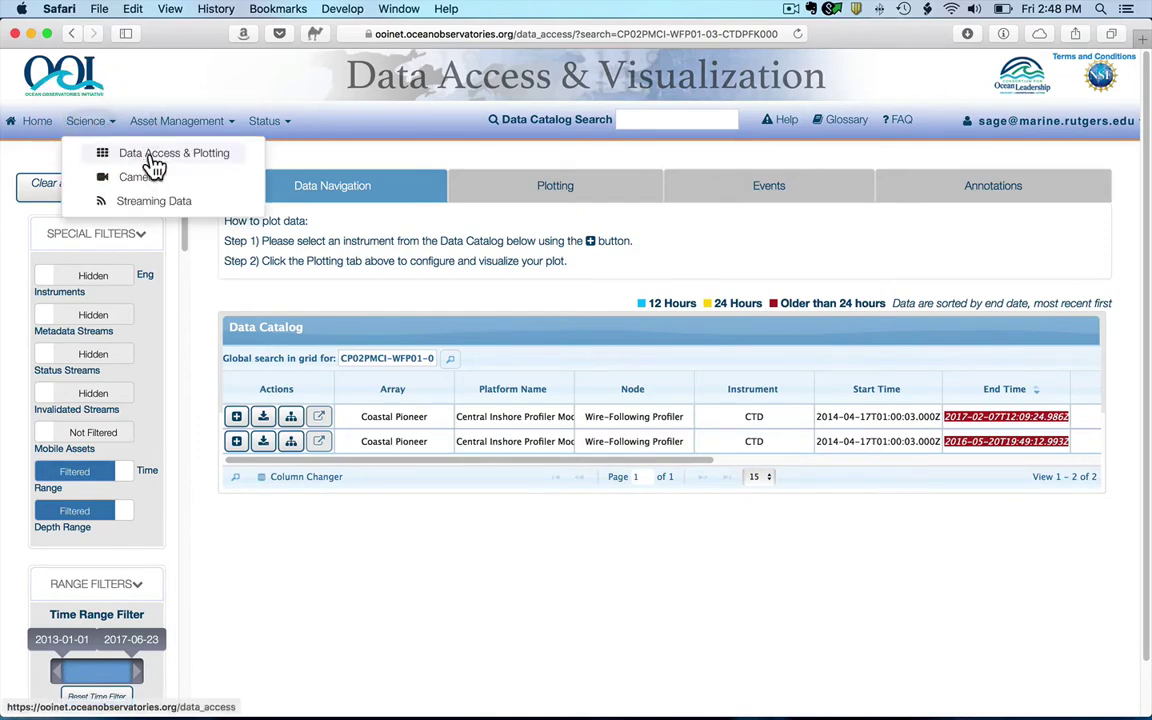
click(152, 158)
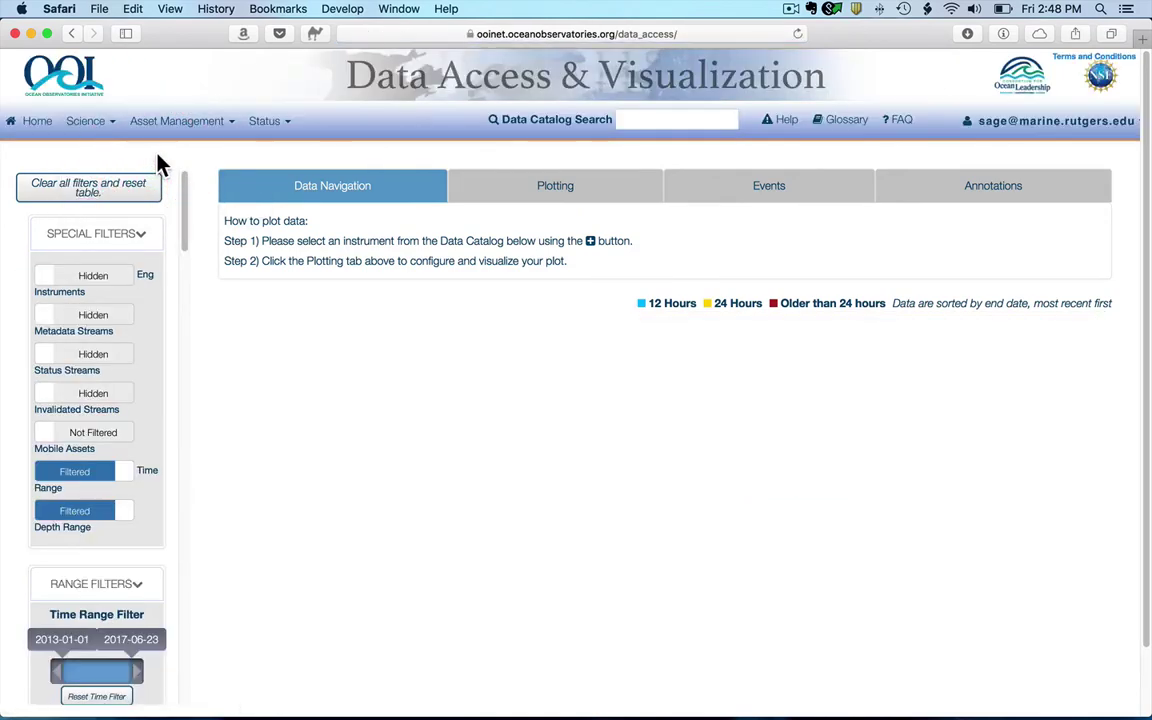
click(387, 358)
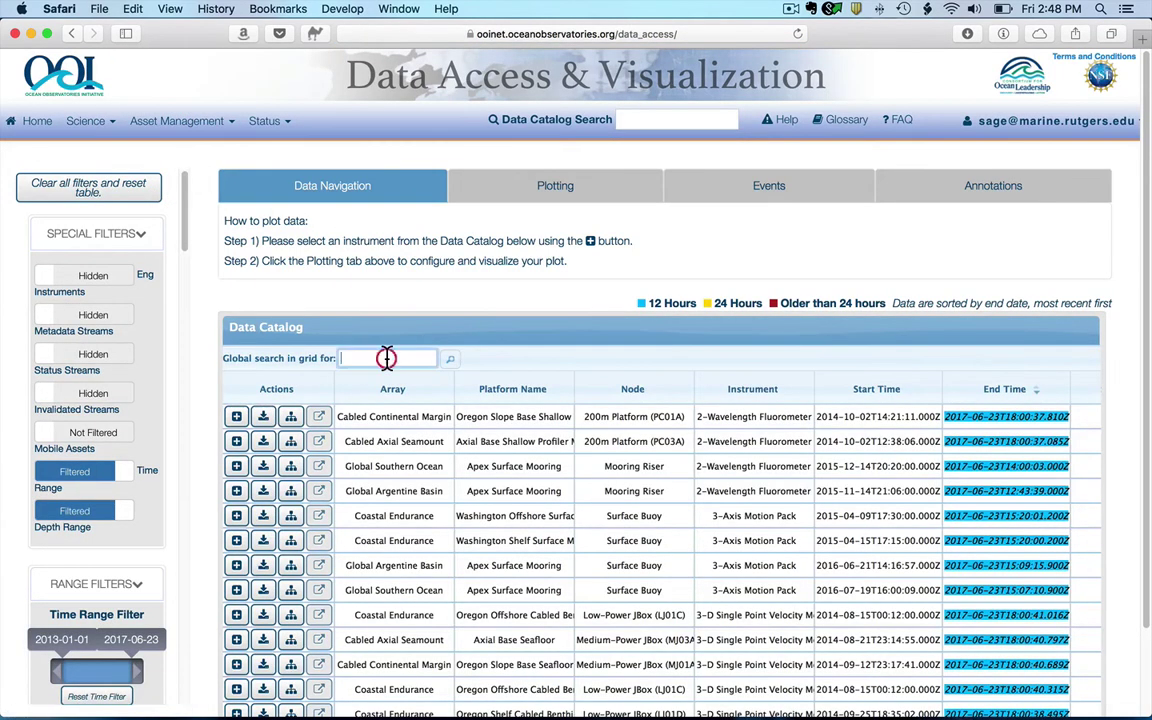
text(pioneer central inshore p)
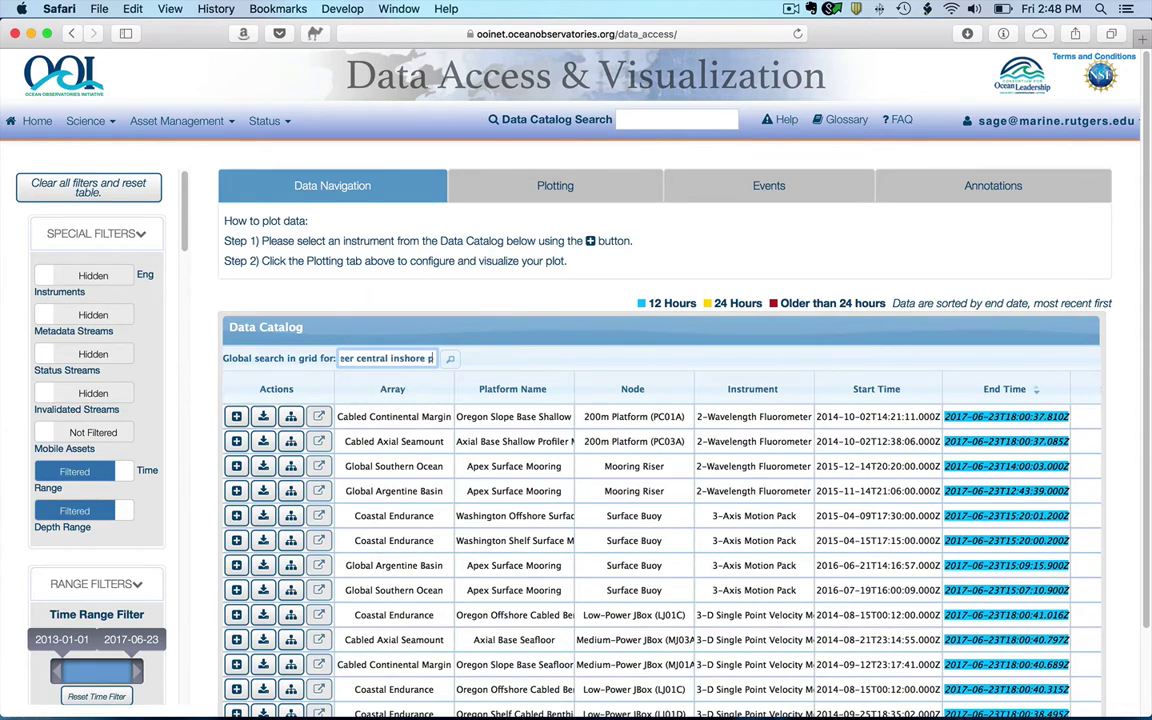
text(rofiler ctd)
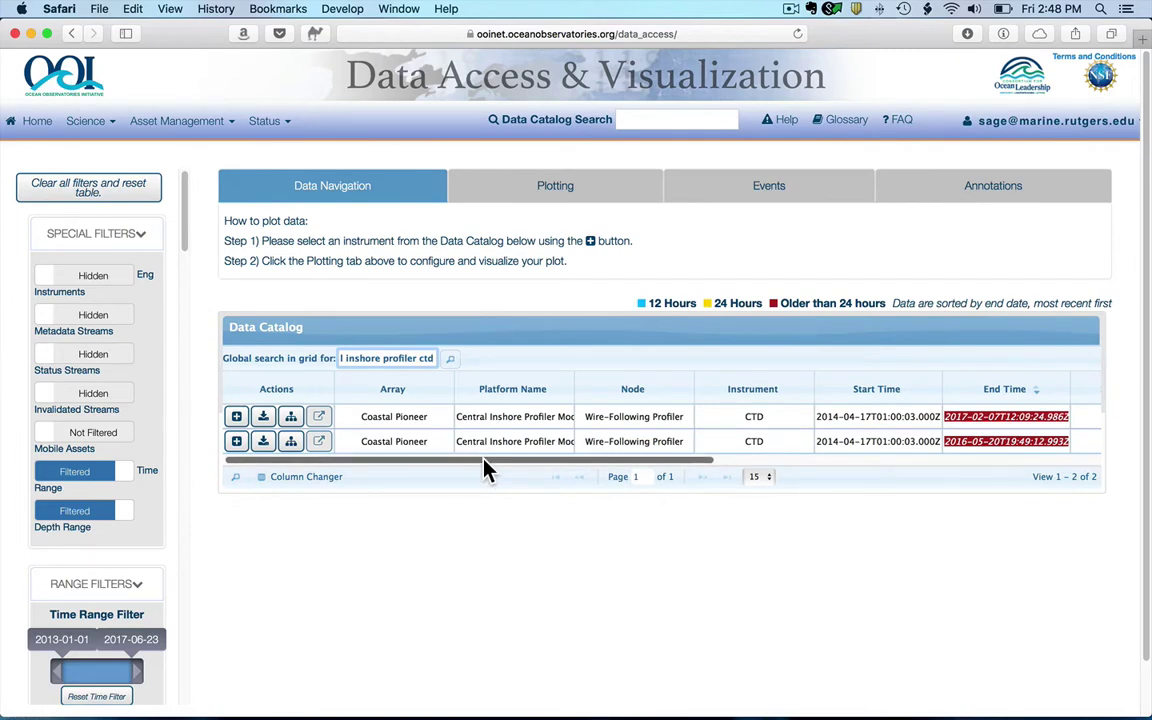
Check the CTD streams' delivery method and reference designator columns, and open the download options for the telemetered stream.
drag(487, 468, 784, 465)
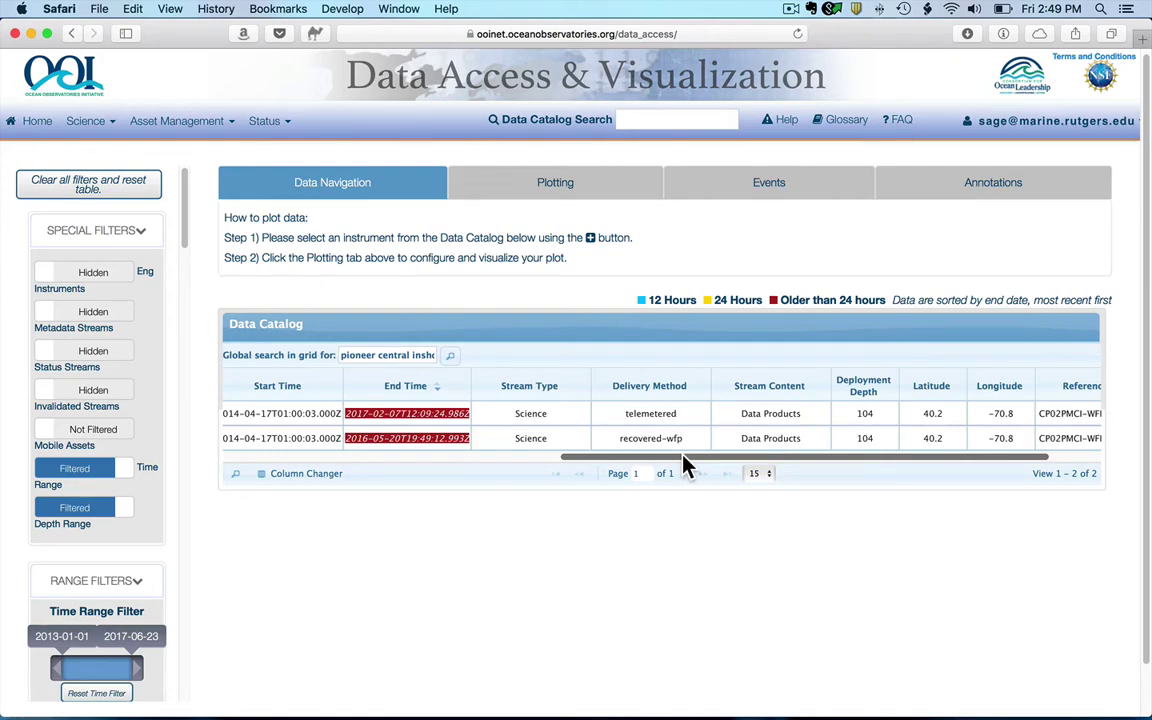
drag(686, 462, 790, 462)
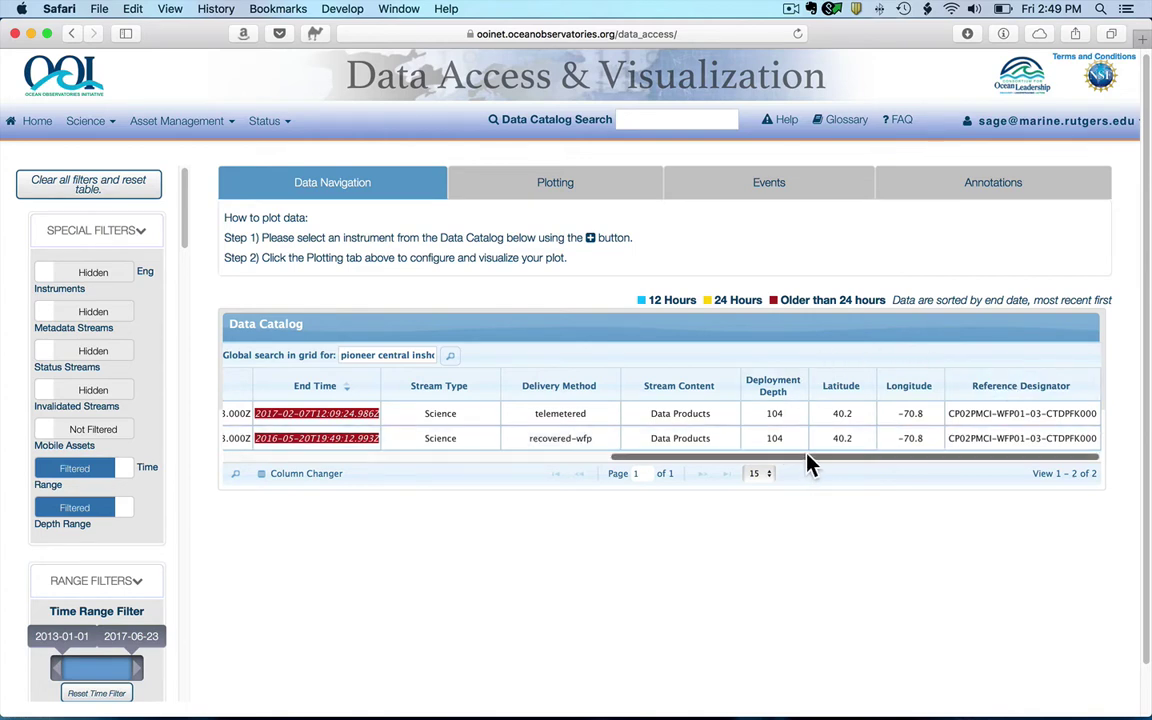
drag(810, 463, 566, 480)
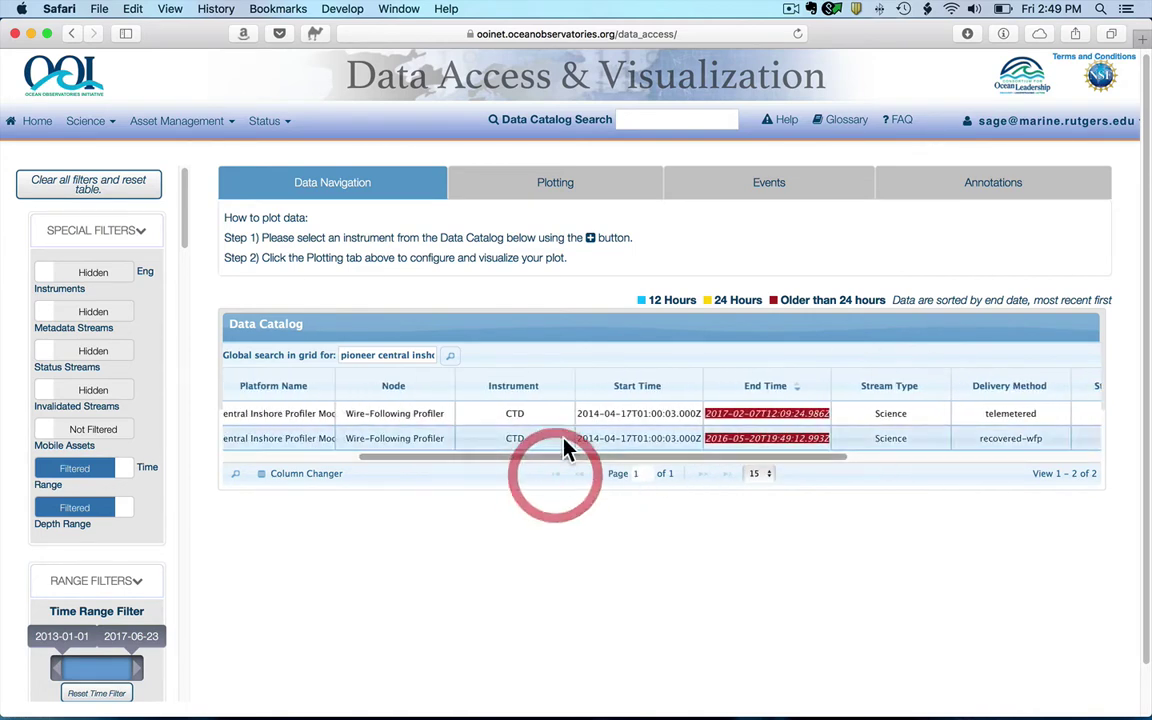
drag(761, 462, 603, 483)
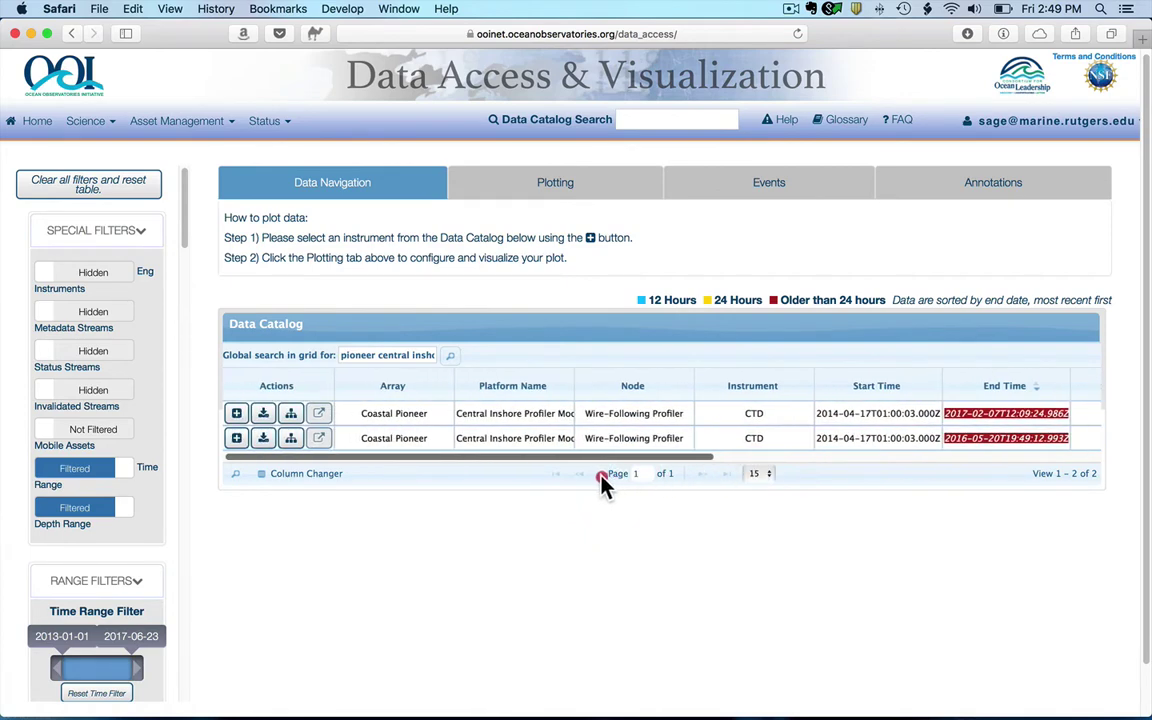
click(263, 416)
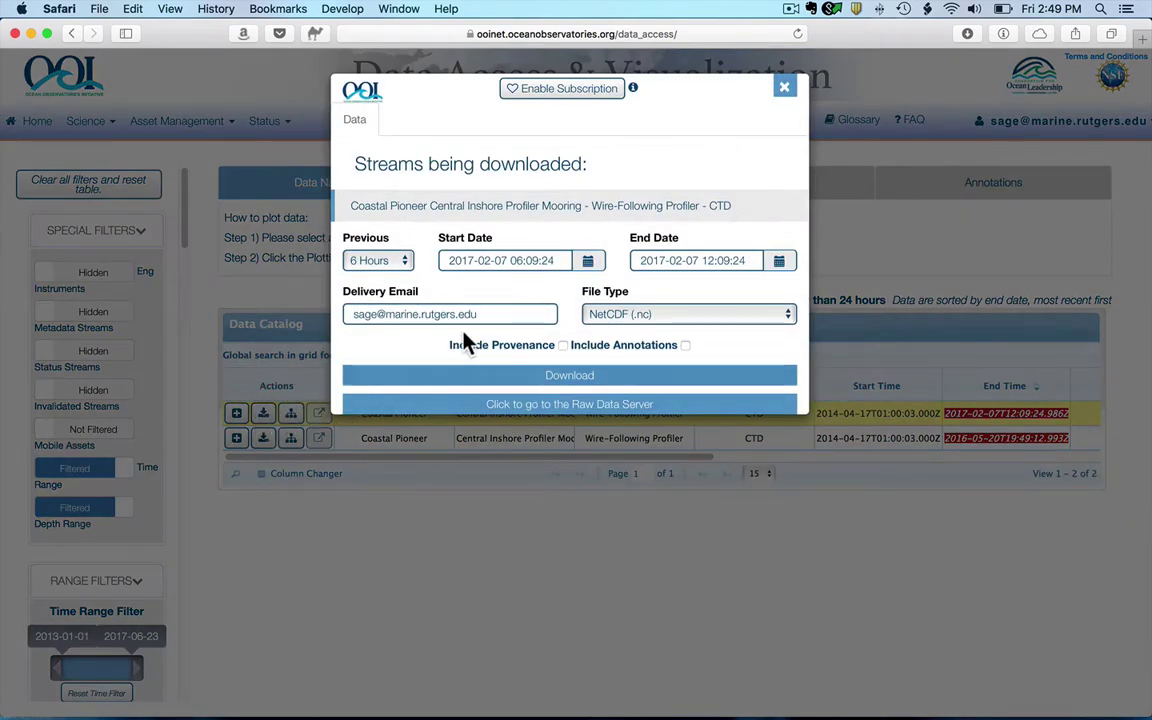
Check the file type options offered for downloading the telemetered CTD stream, and close the download dialog without changes.
click(770, 315)
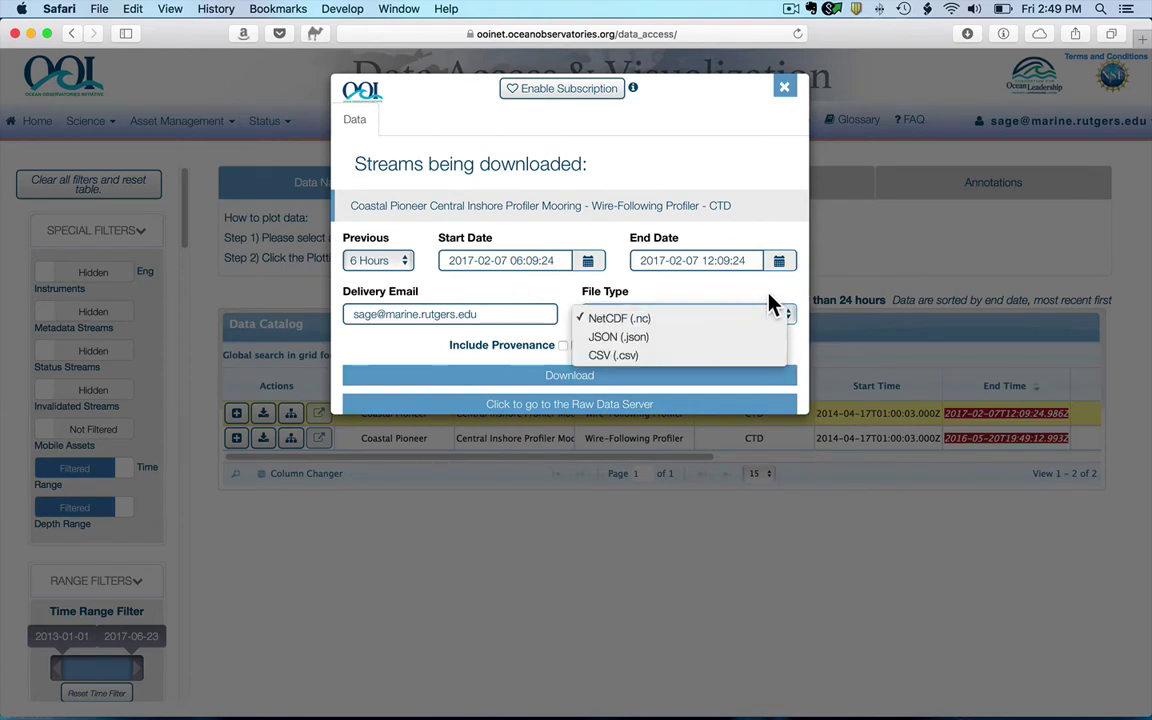
click(772, 150)
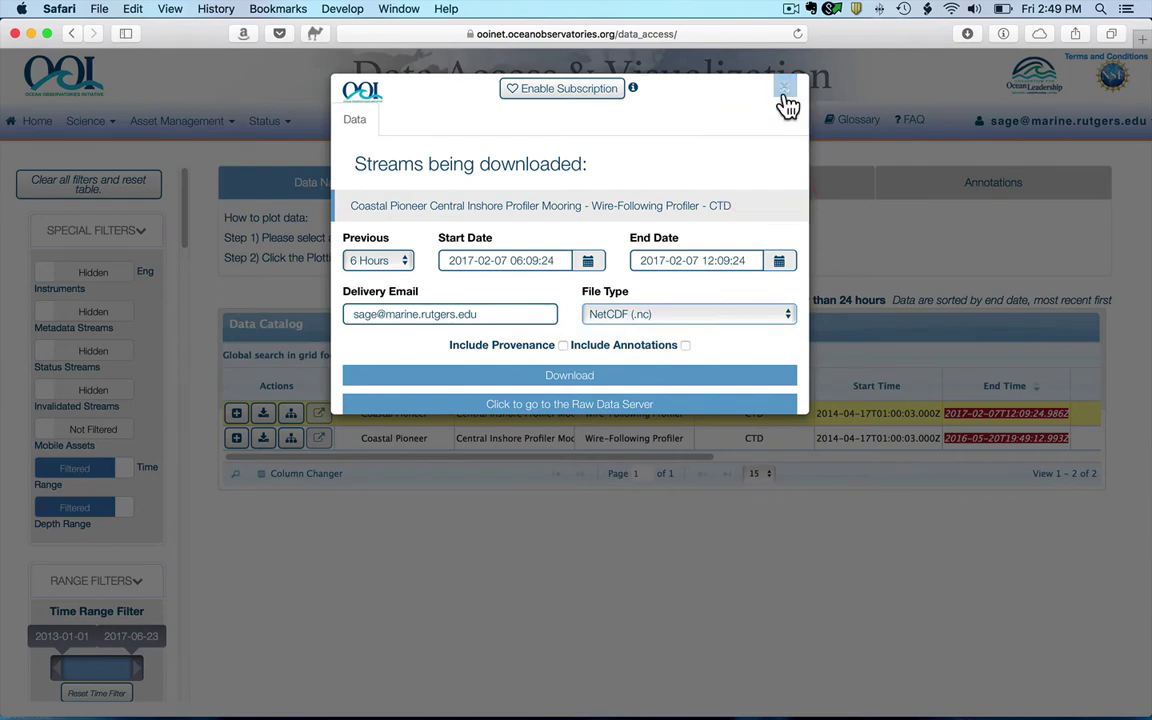
click(784, 88)
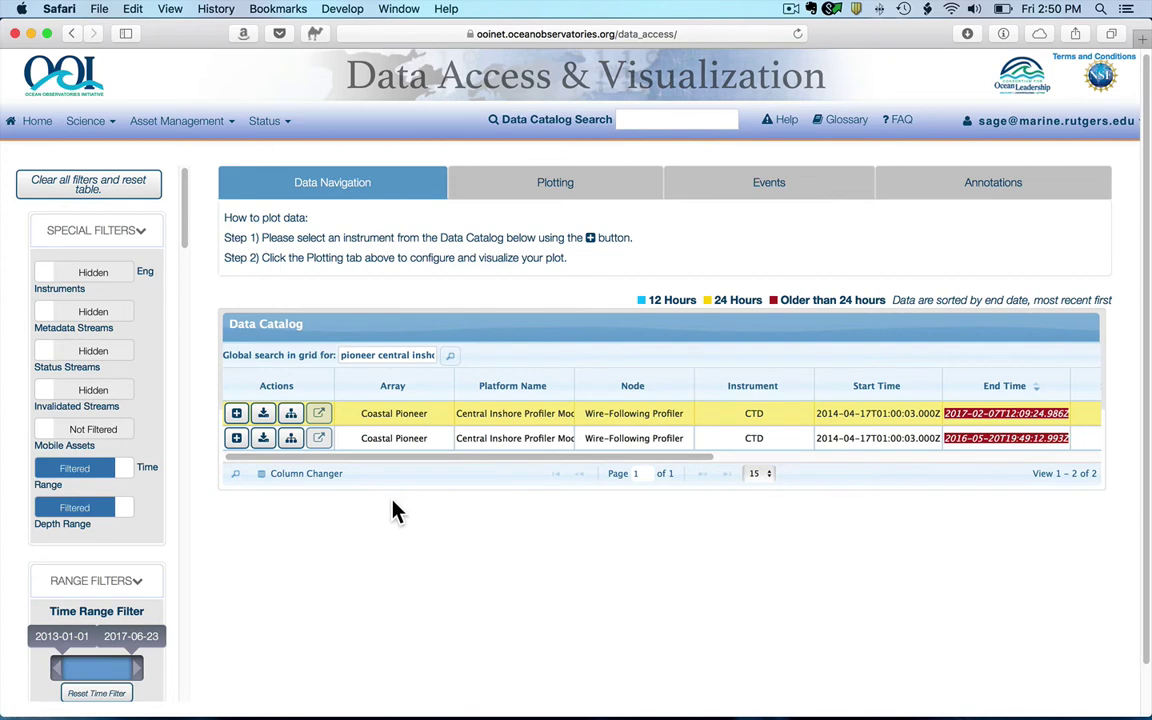
Add the telemetered CTD stream to the plotting tool and review the date range and QAQC options.
click(236, 414)
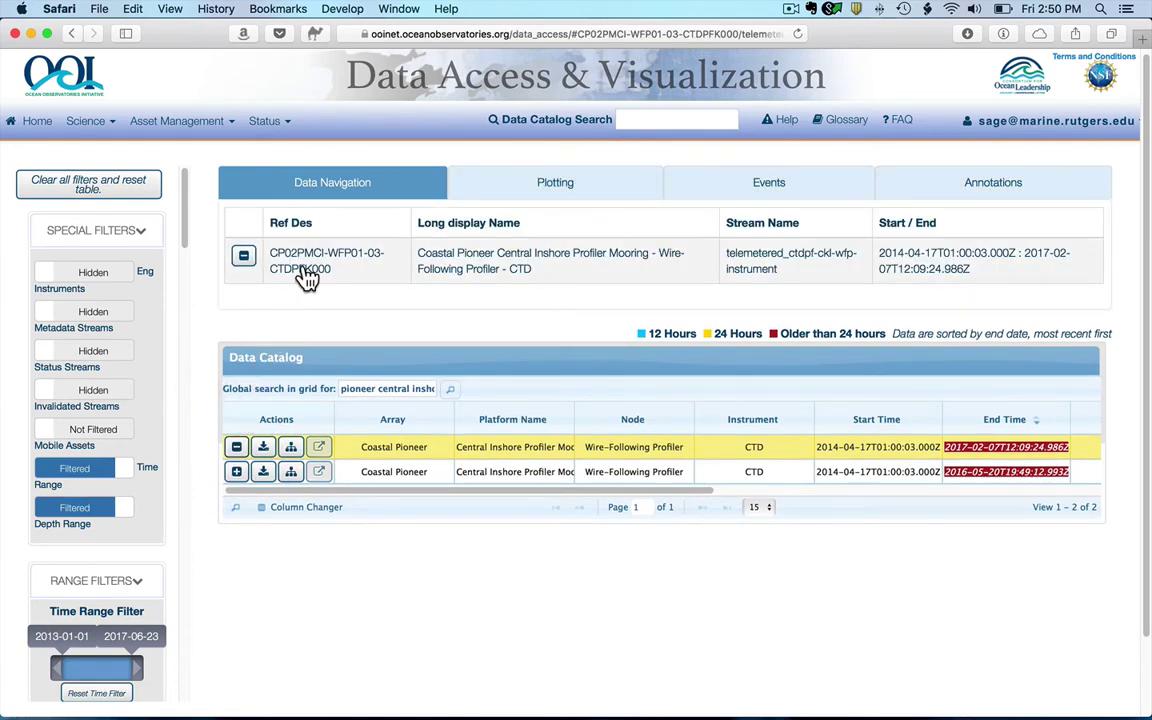
click(537, 188)
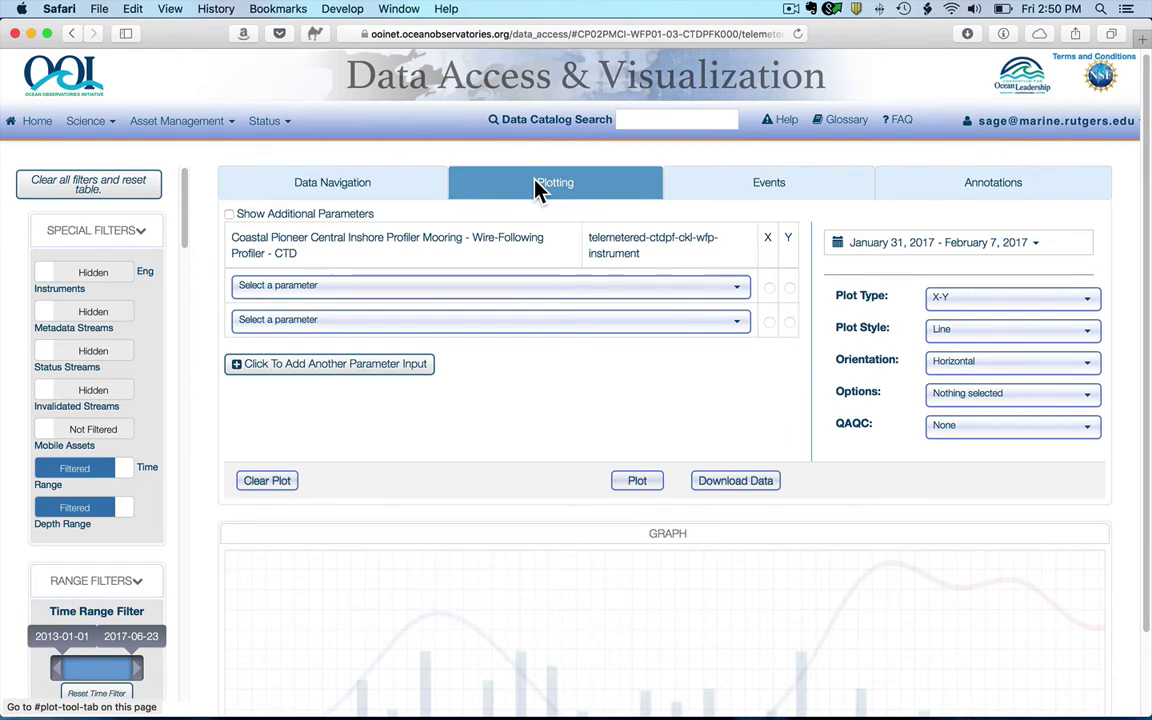
click(1012, 245)
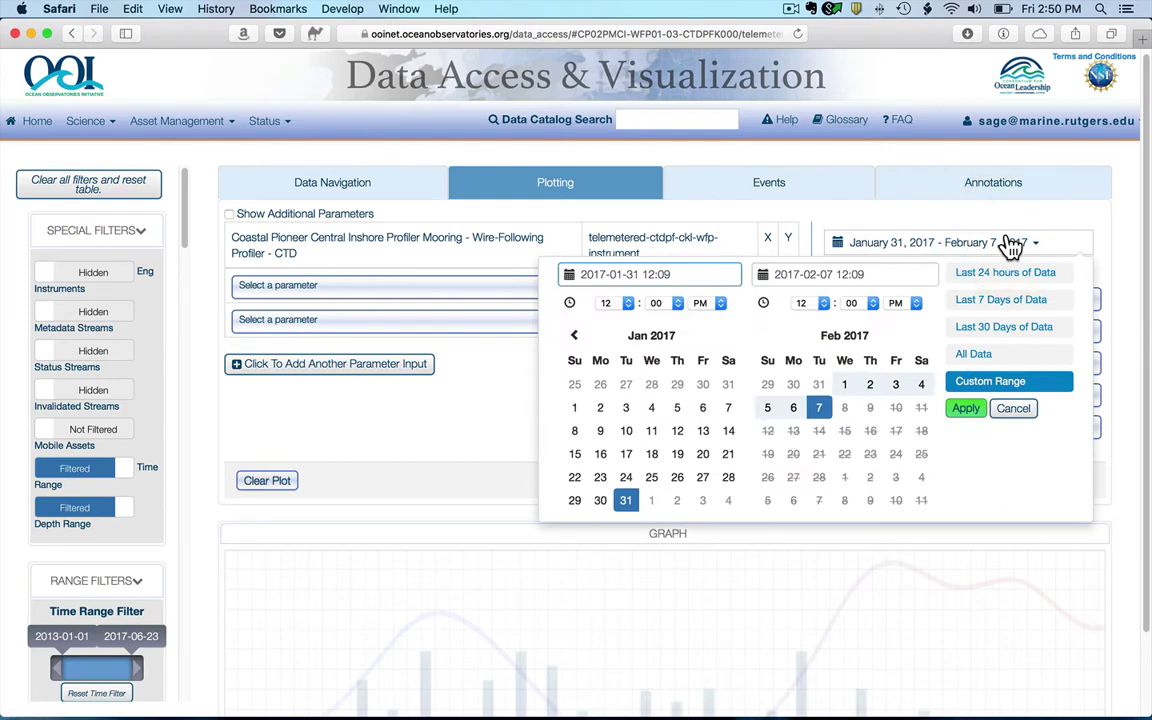
click(1052, 266)
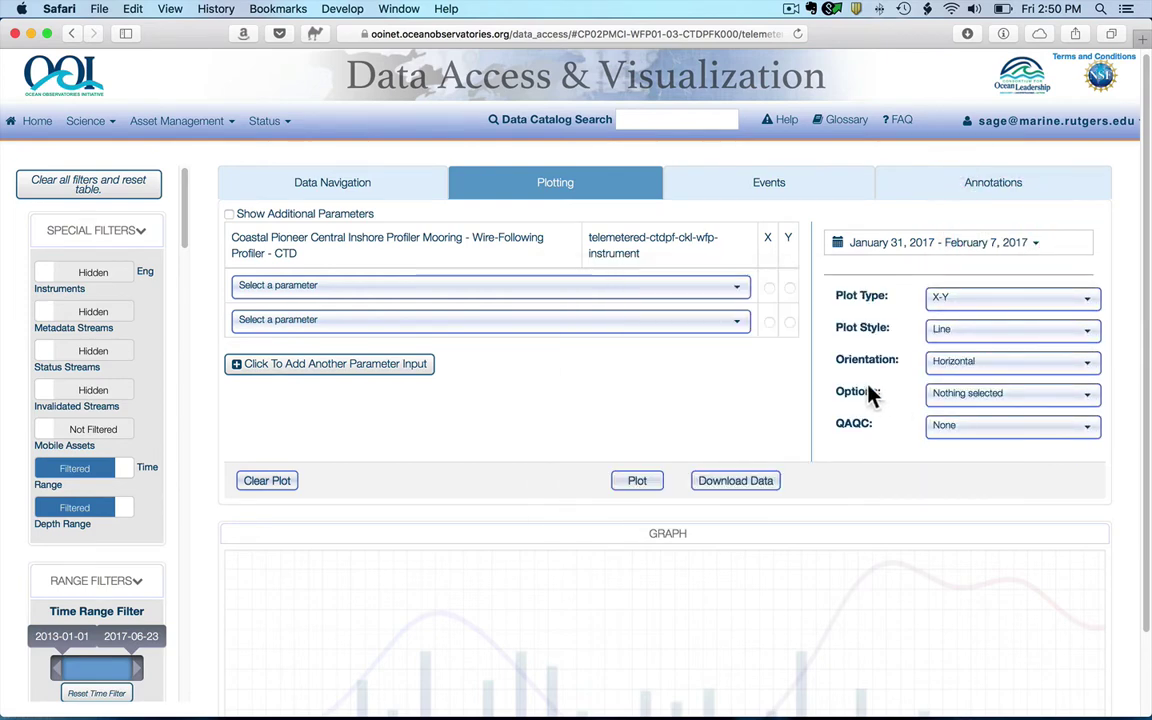
click(1039, 440)
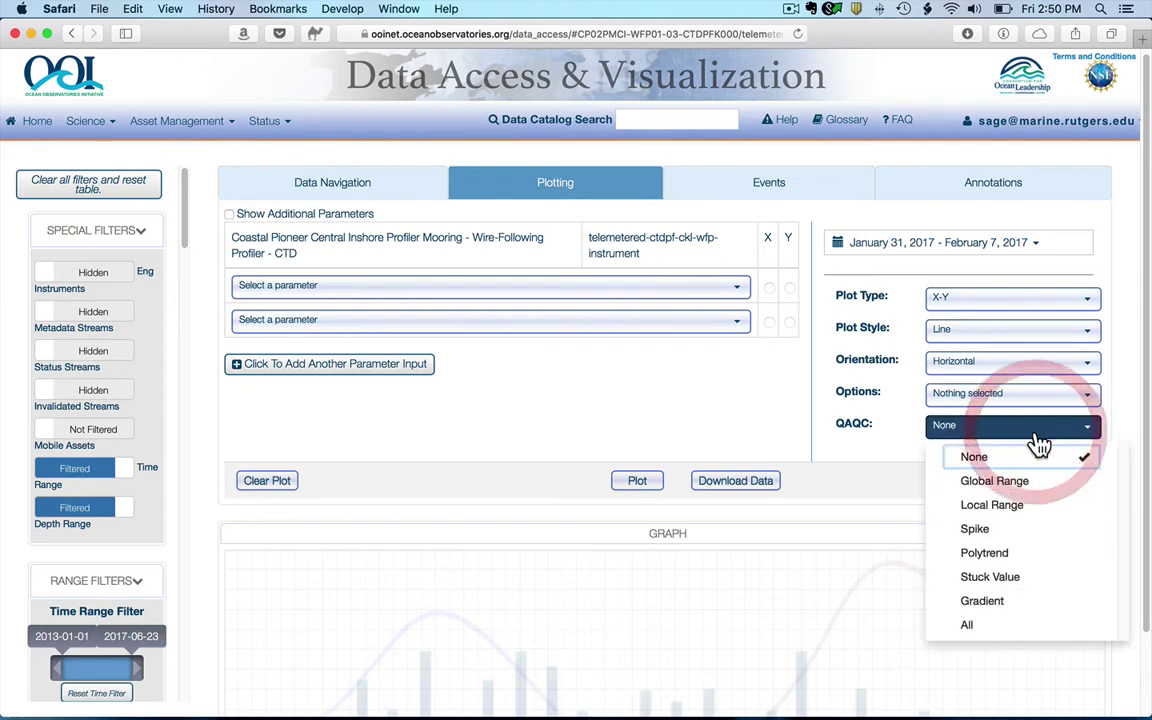
click(1039, 440)
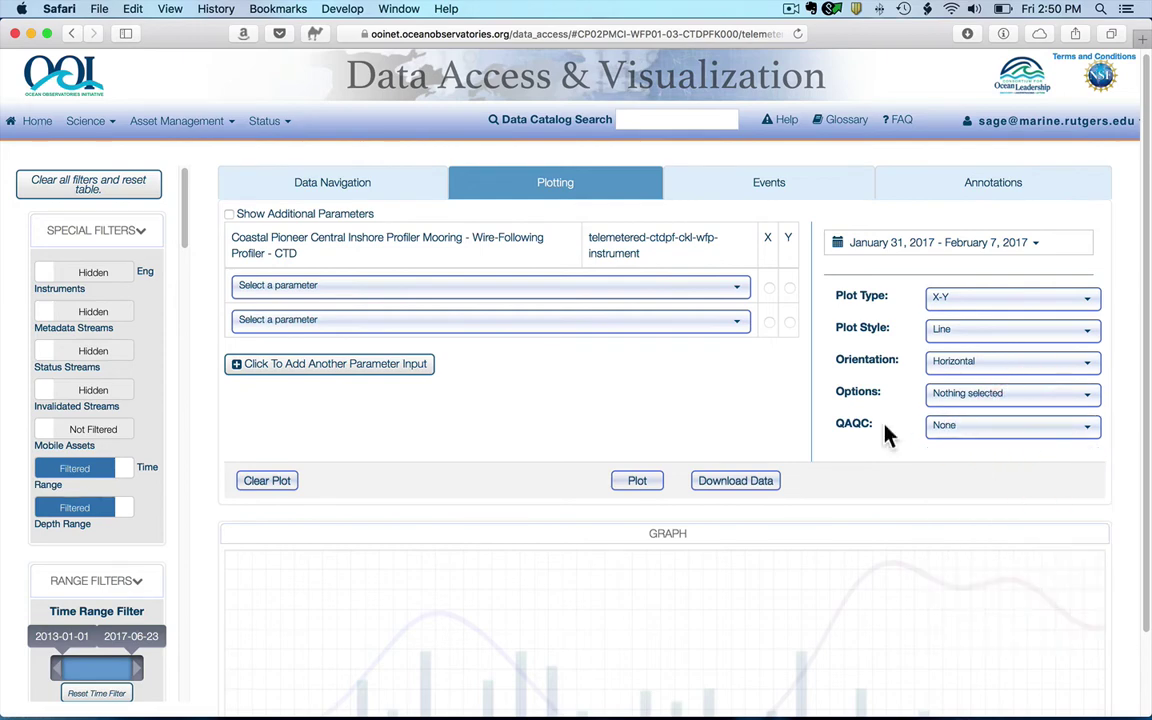
Plot Seawater Pressure (dbar) on Y against Time, UTC (seconds since 1900-01-01) on X.
click(709, 296)
click(434, 318)
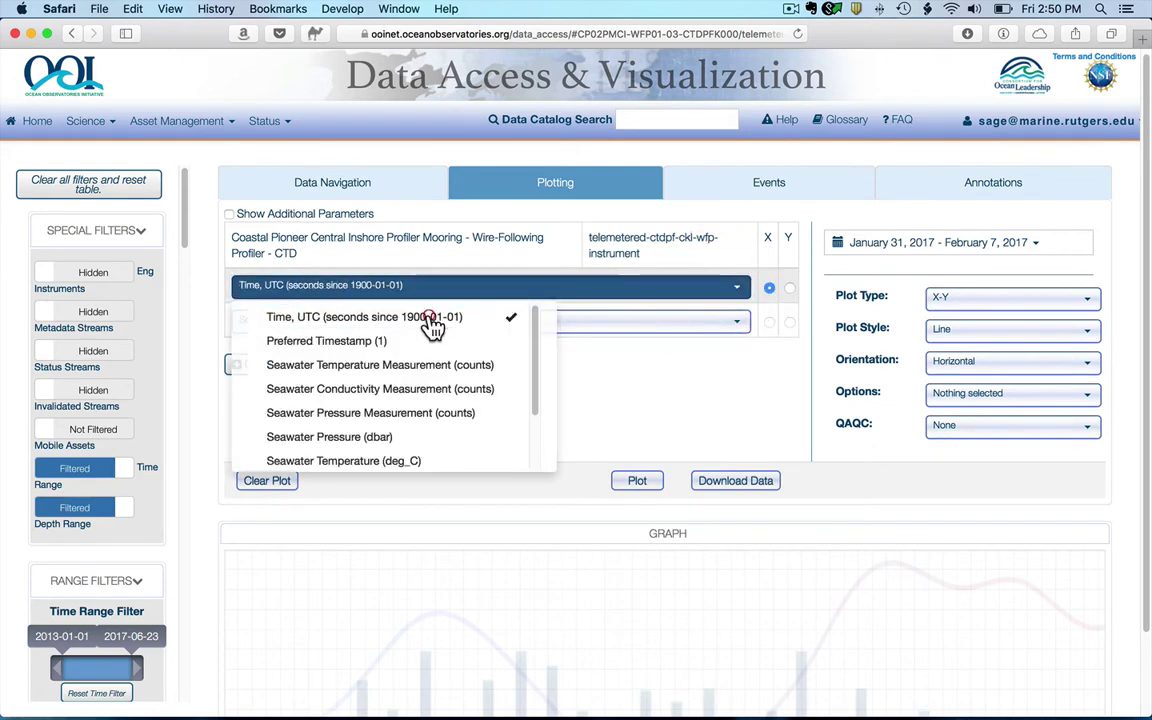
click(700, 322)
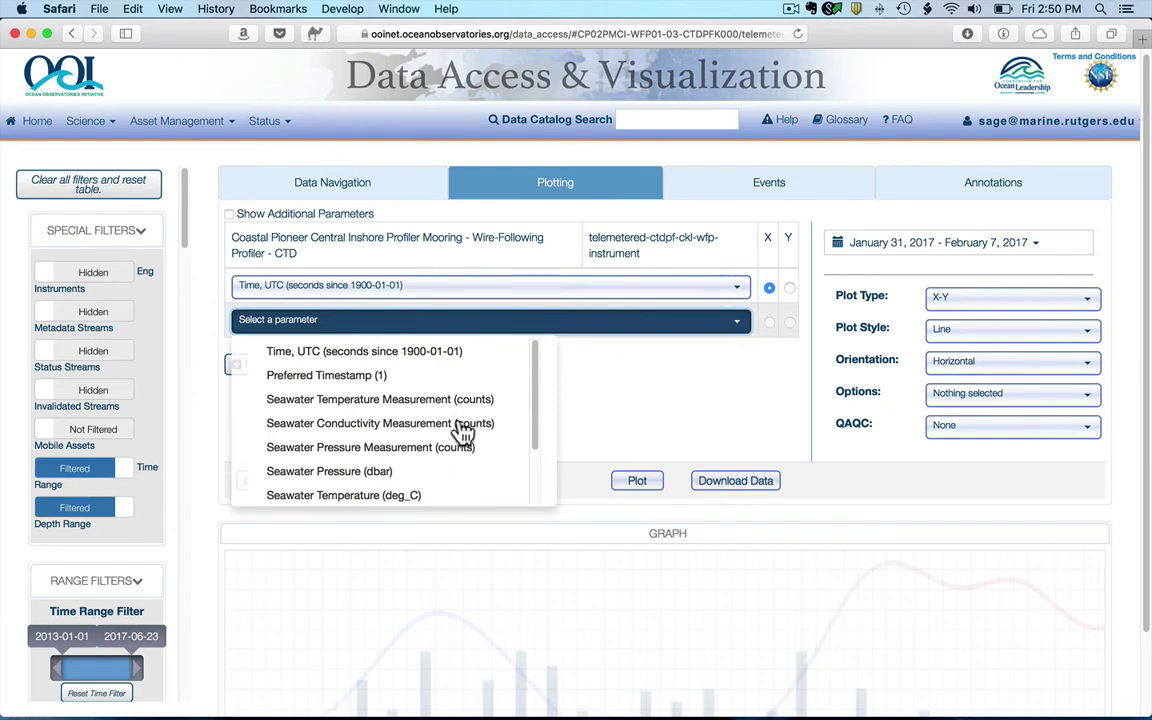
scroll(455, 432, down, 3)
click(375, 396)
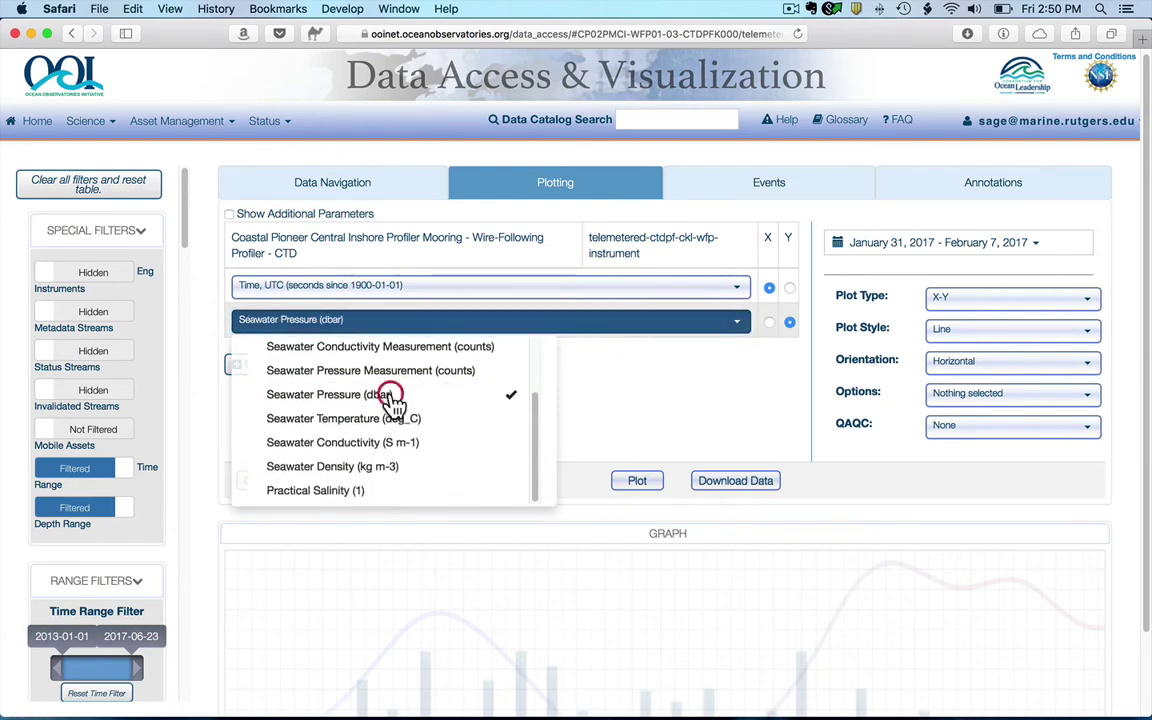
click(787, 381)
click(640, 481)
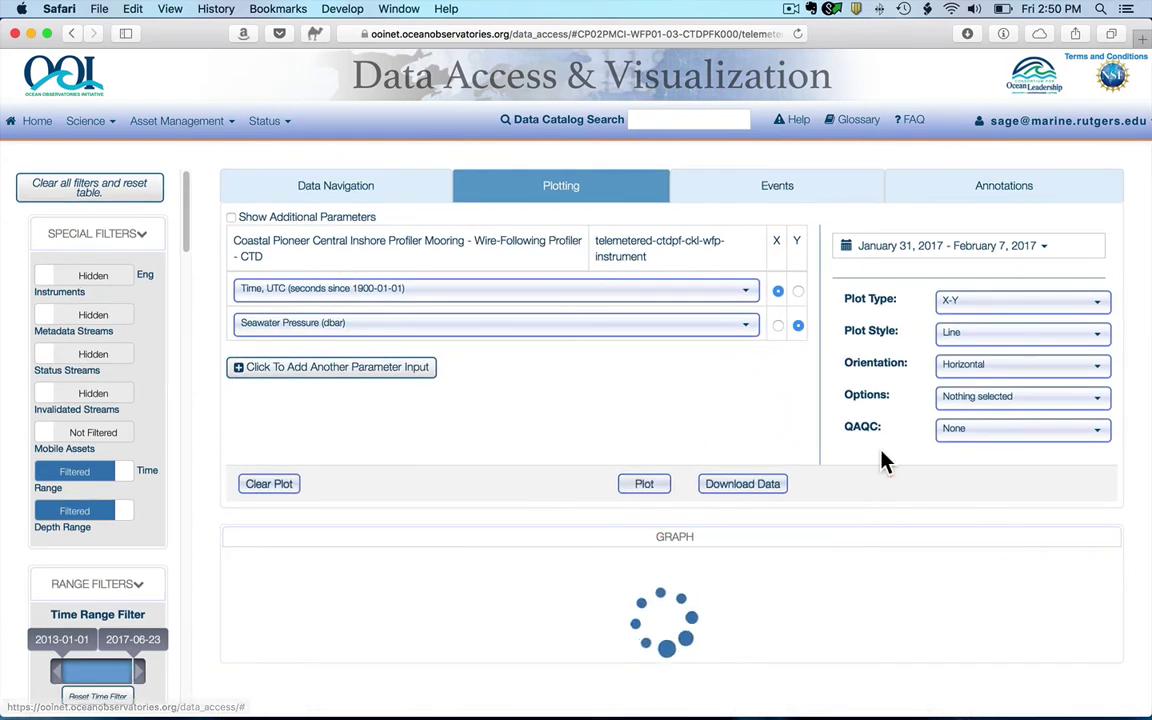
Examine the pressure graph and change its plot style to Scatter.
scroll(883, 461, down, 5)
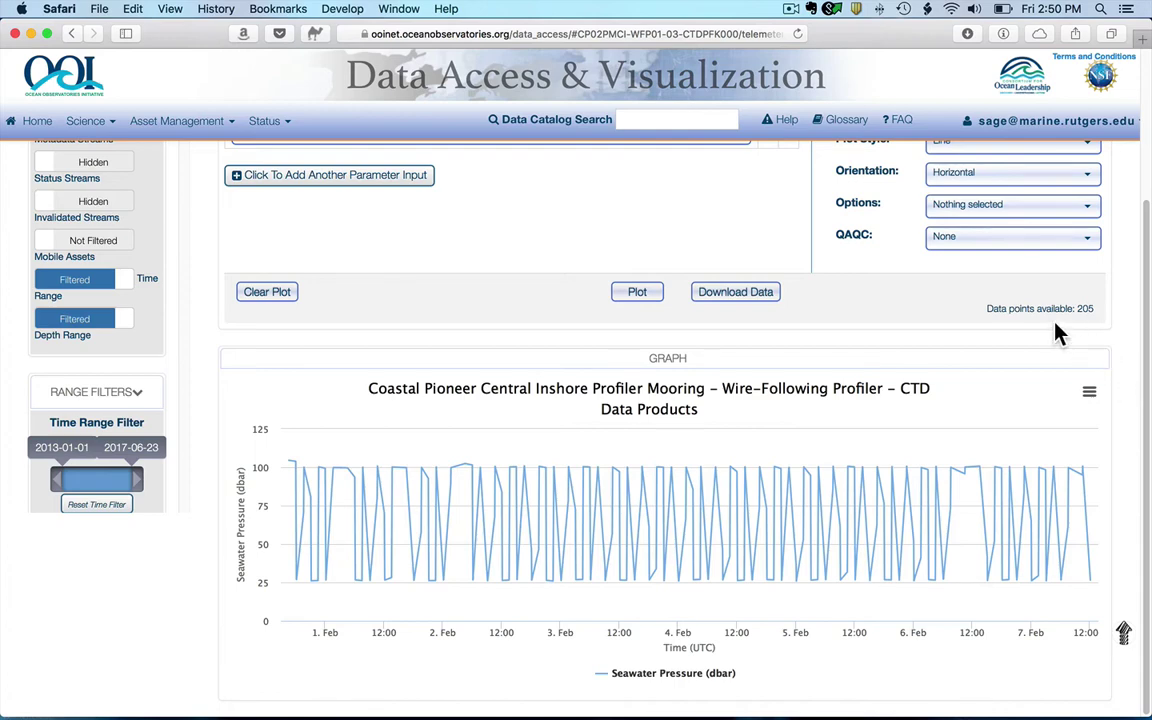
scroll(1057, 333, up, 5)
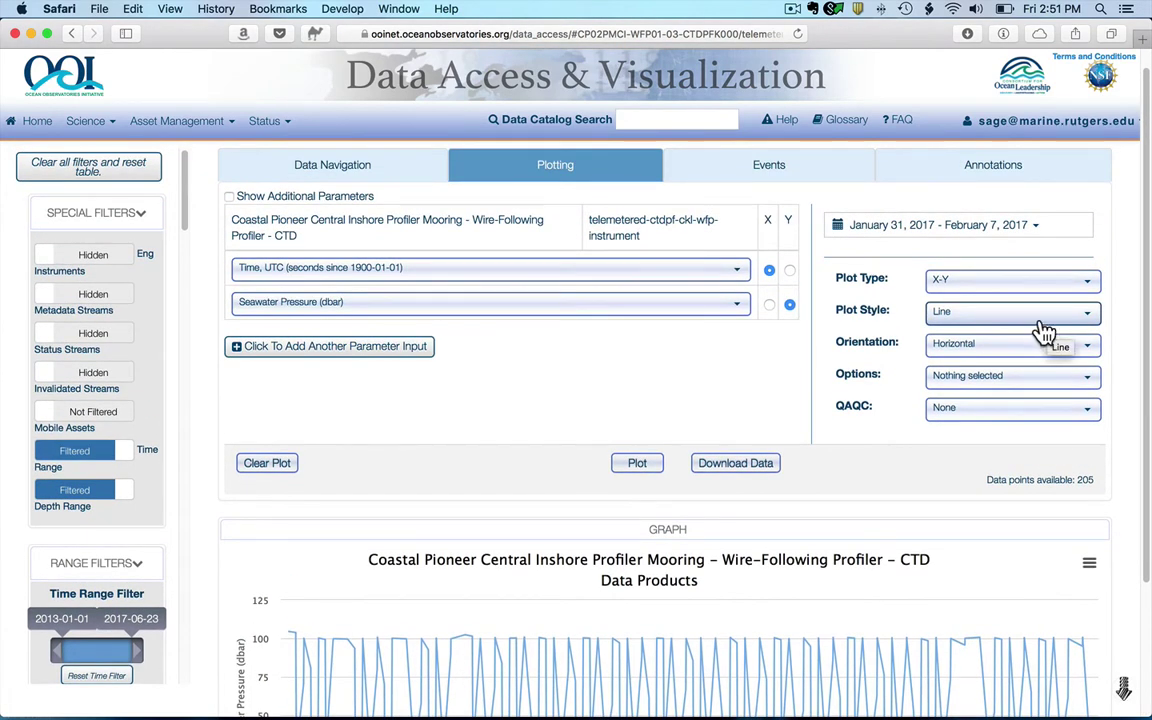
click(1040, 328)
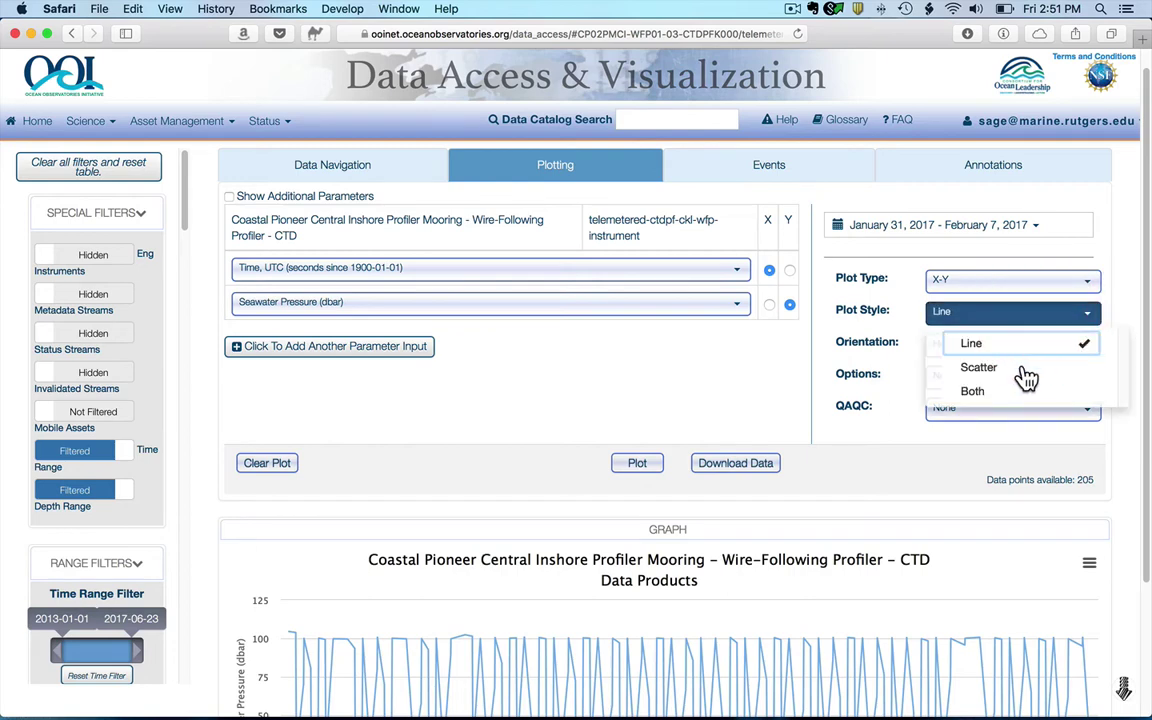
click(1024, 368)
scroll(845, 489, down, 4)
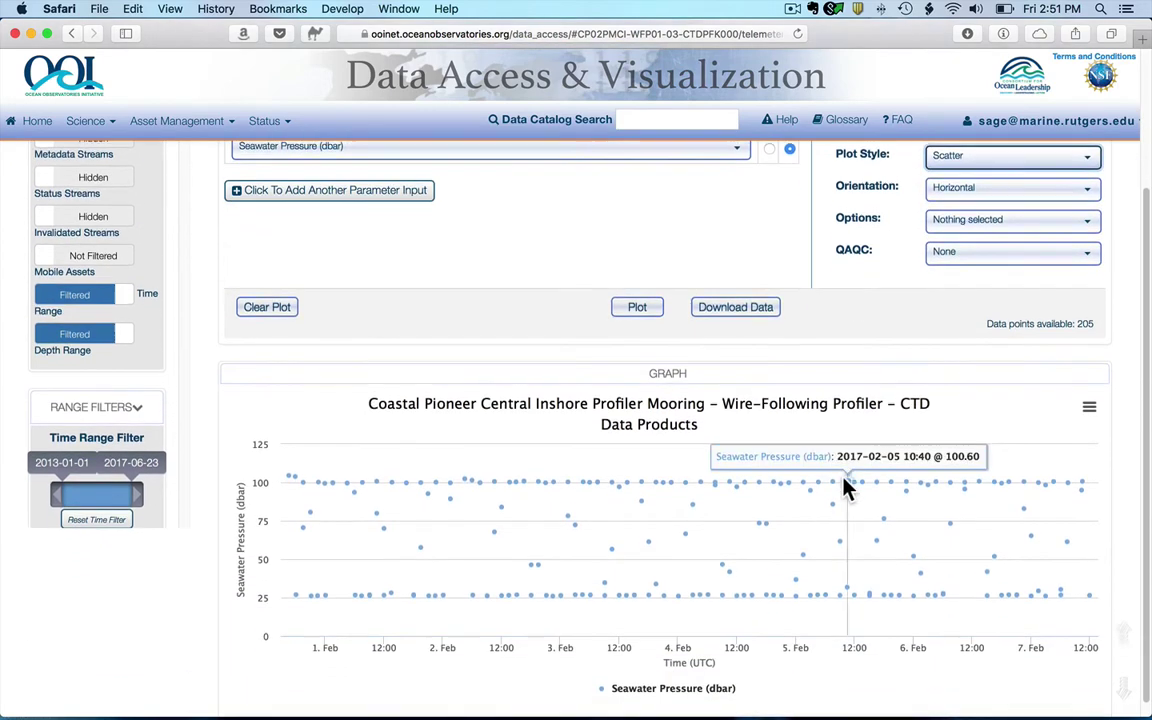
Zoom the pressure graph in two stages to February 3, 2017, about 14:27 to 17:34, and inspect its data points.
drag(610, 558, 697, 500)
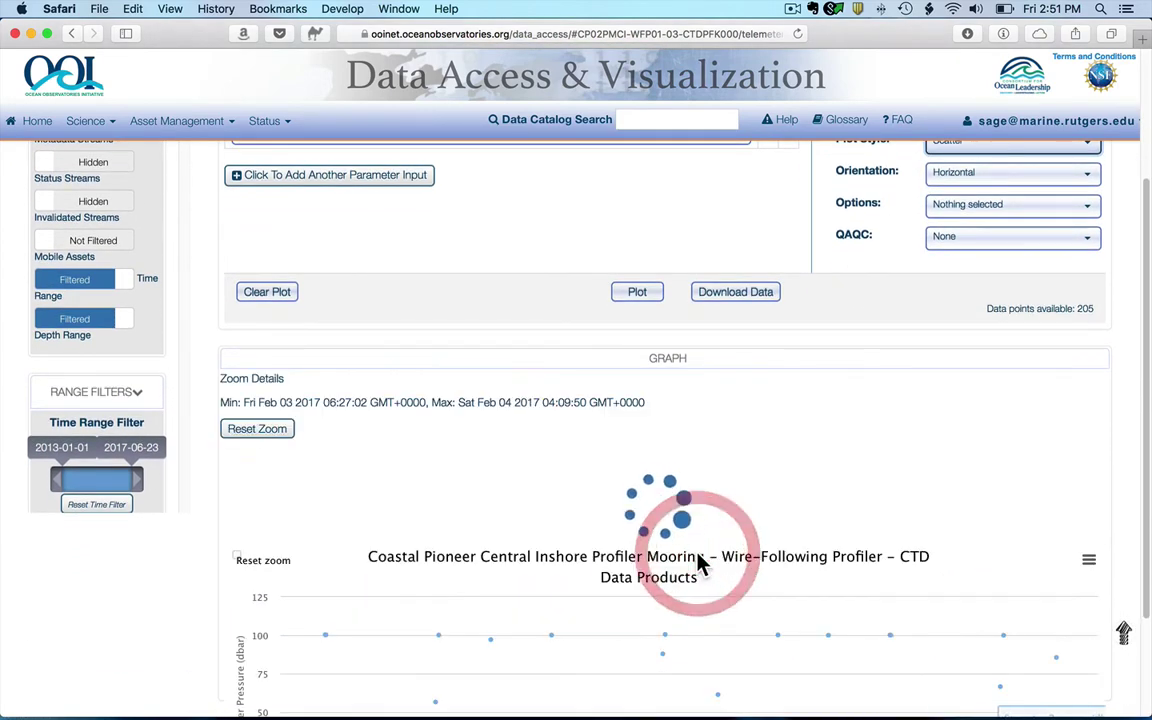
scroll(700, 557, down, 1)
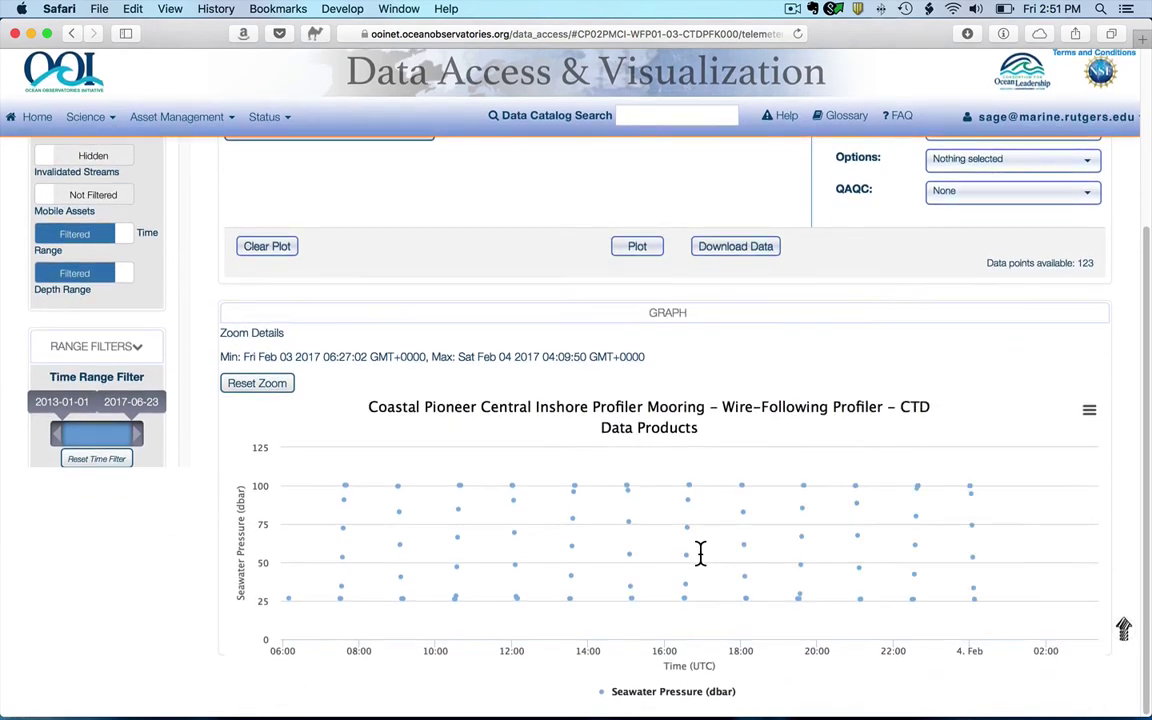
drag(607, 566, 725, 567)
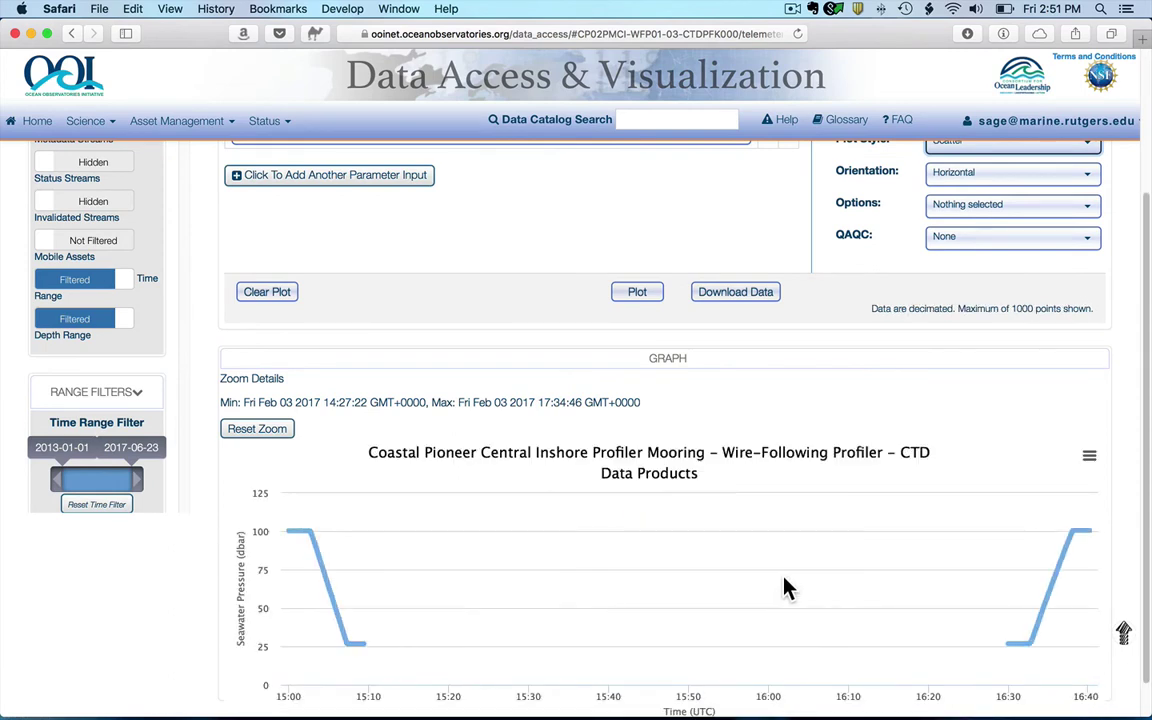
scroll(786, 588, down, 1)
mouse_move(522, 519)
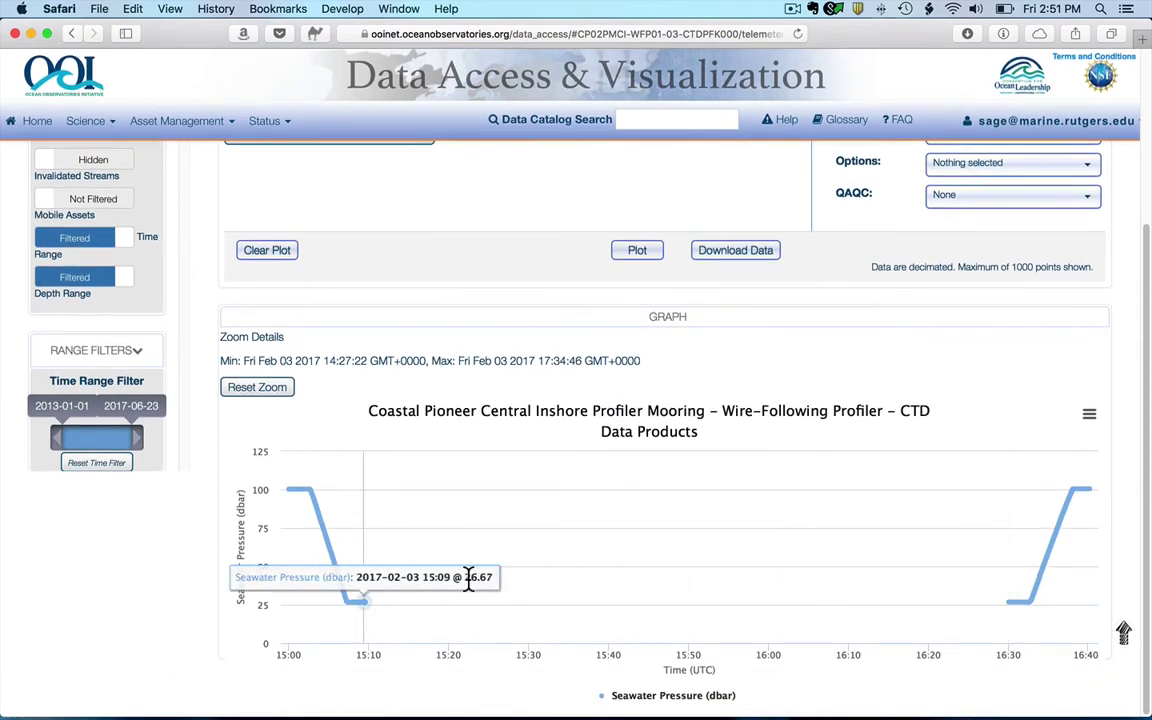
Open the download options for the zoomed plot's data and choose NetCDF (.nc) as the file type.
scroll(422, 553, up, 5)
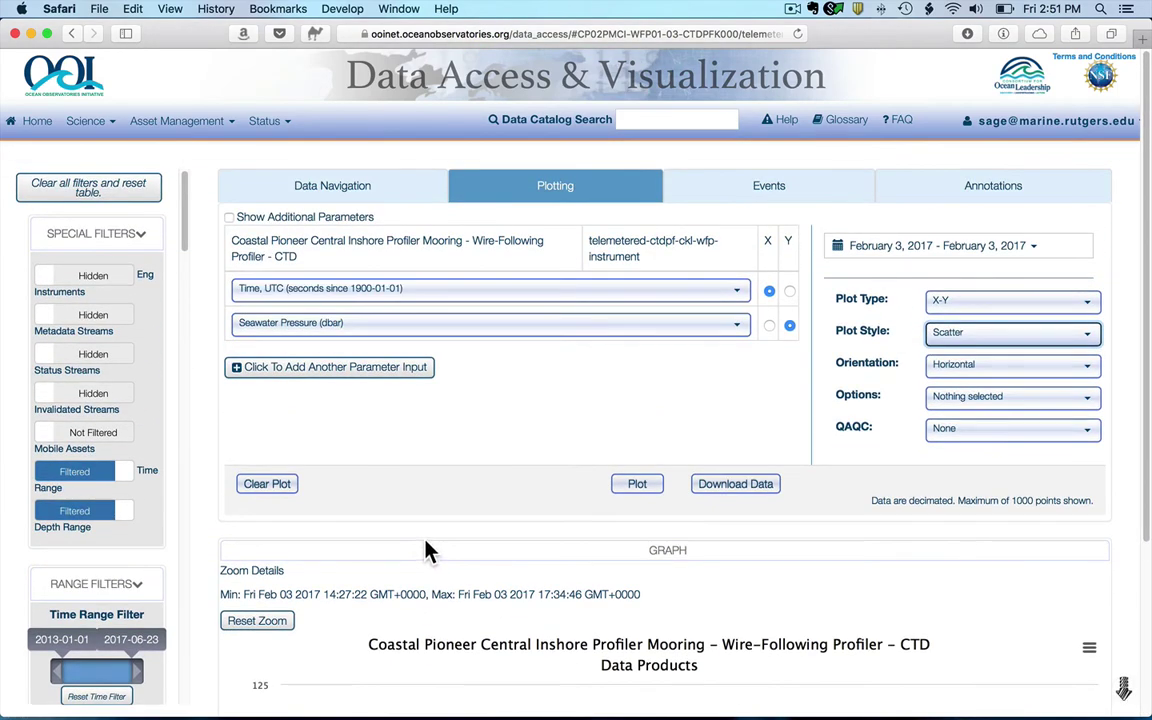
click(728, 489)
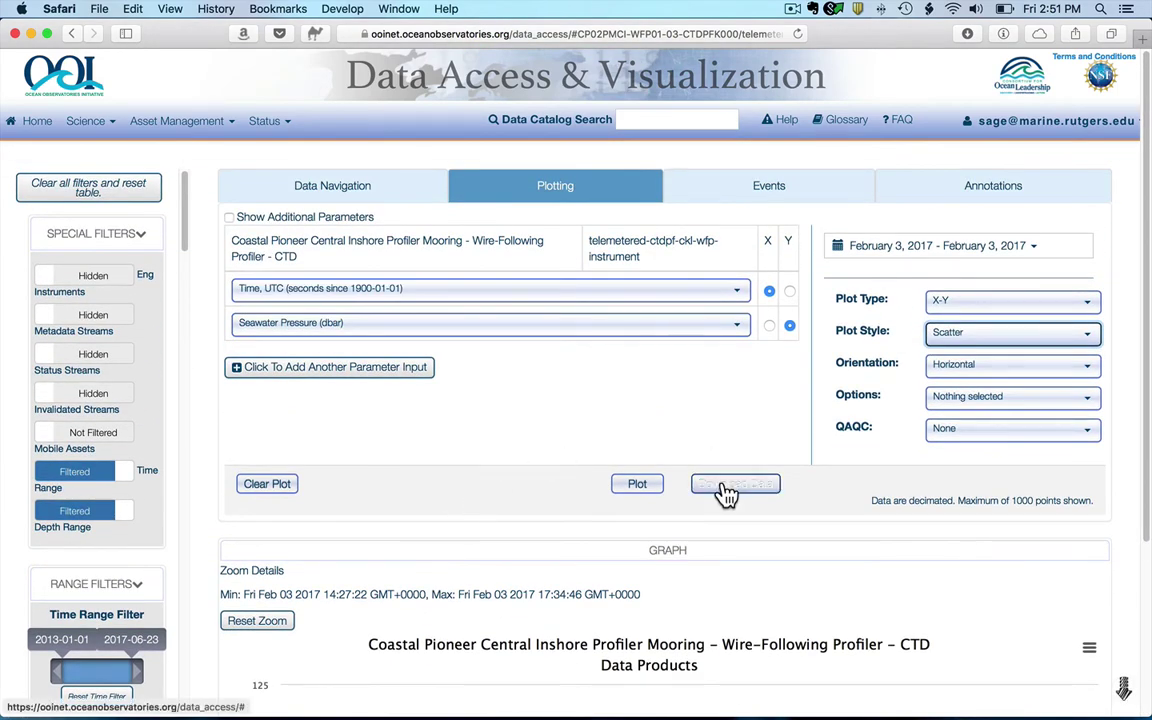
click(728, 489)
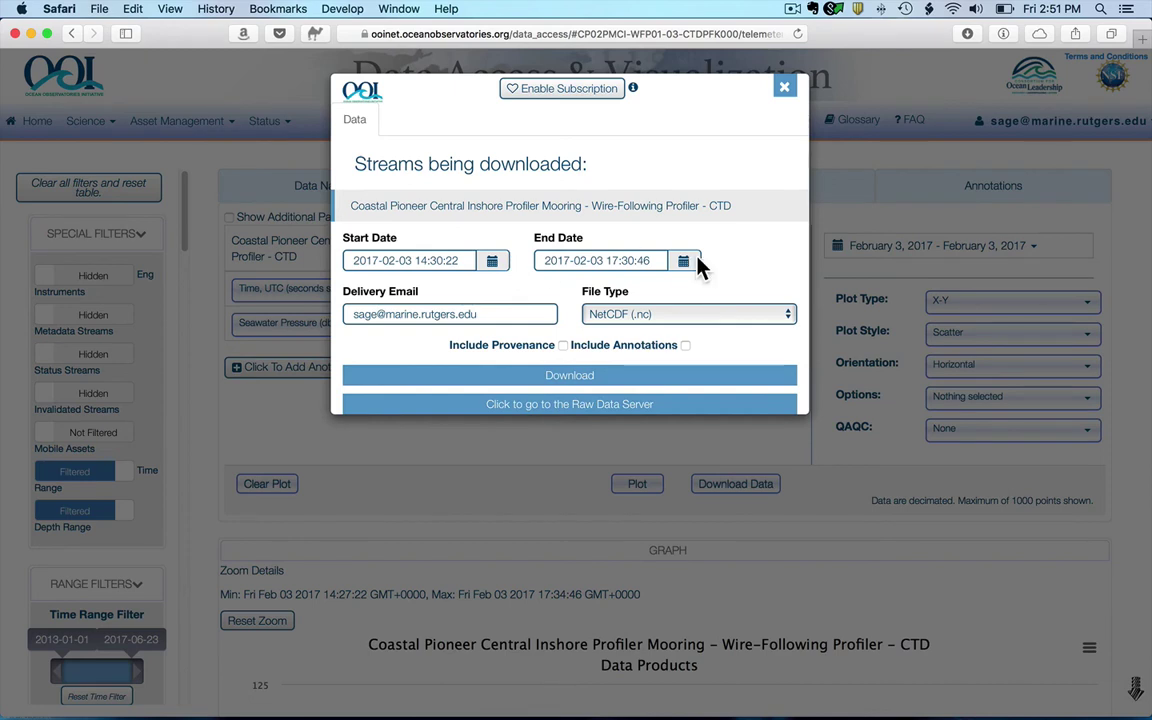
click(660, 316)
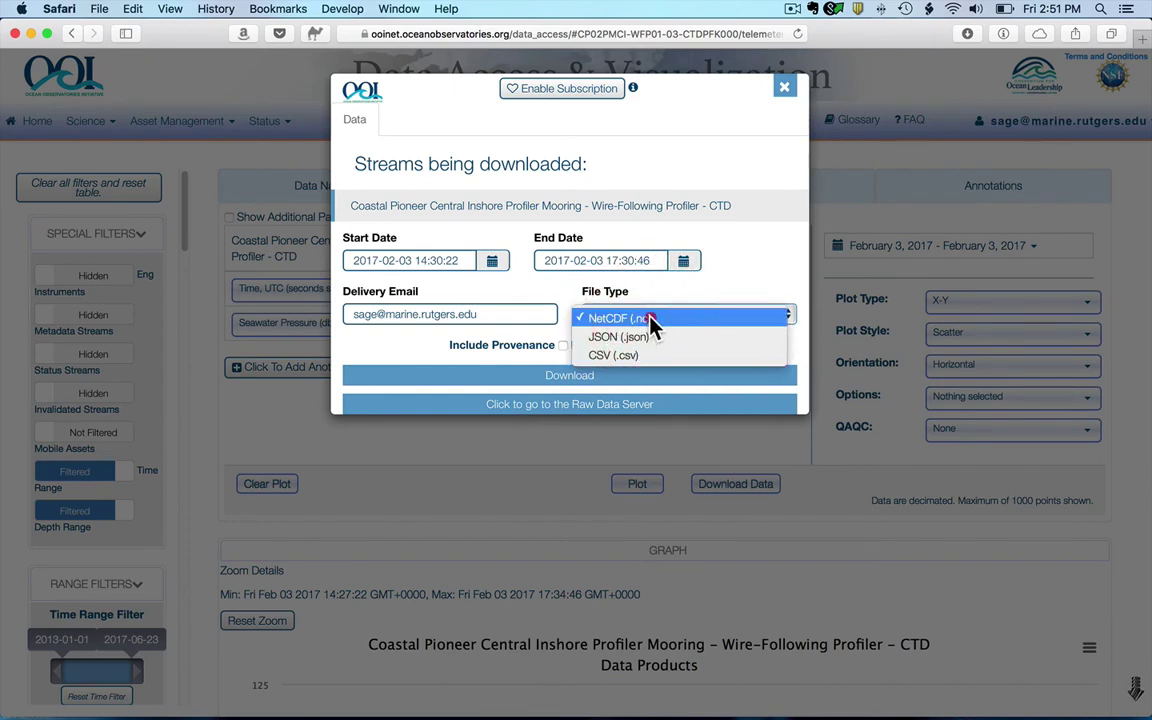
click(652, 318)
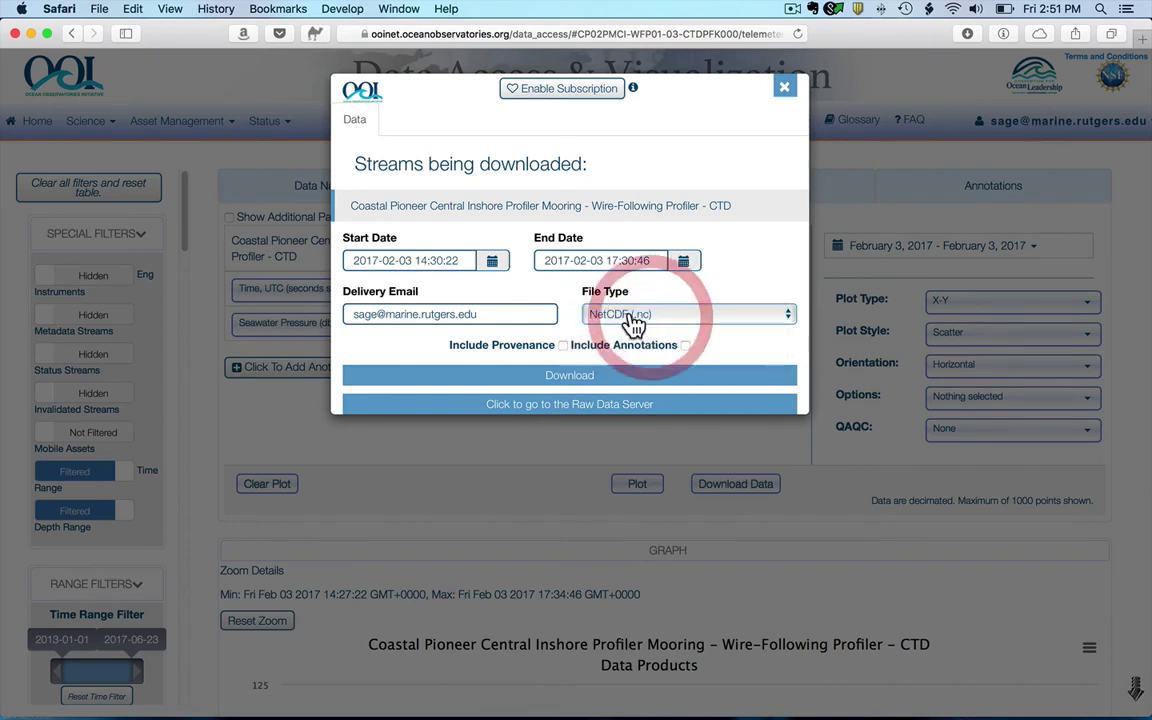
Include provenance and annotations in the download, submit the data request, and dismiss the confirmation.
click(563, 345)
click(685, 345)
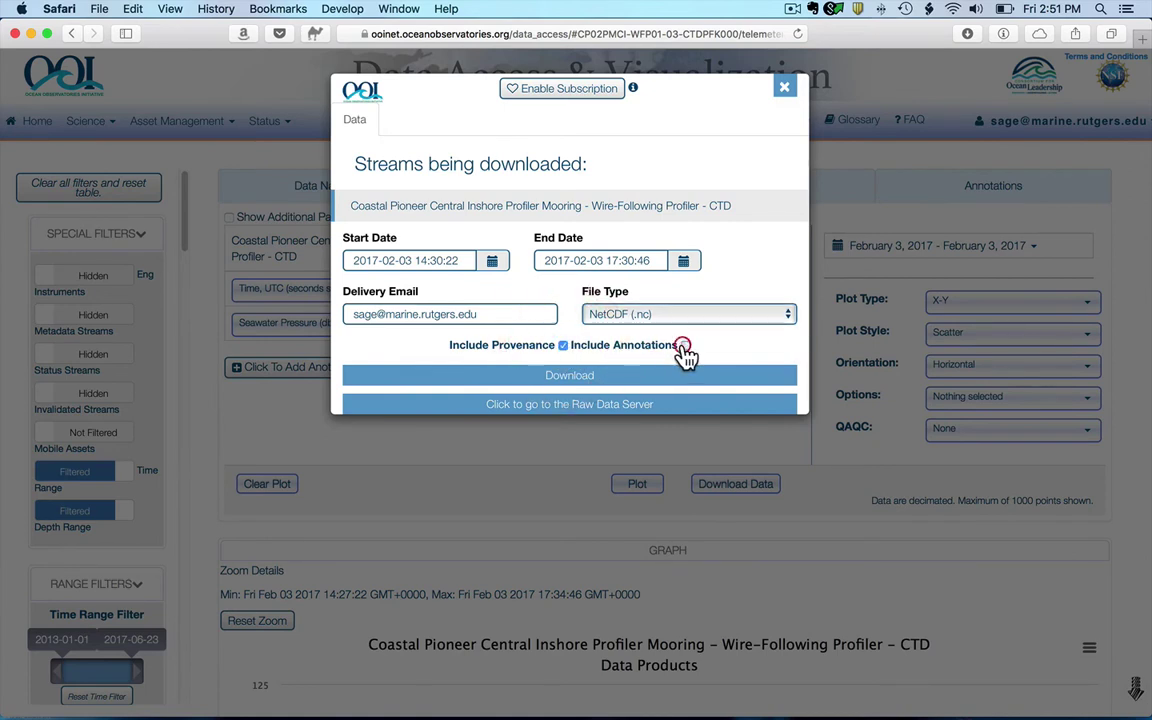
click(580, 378)
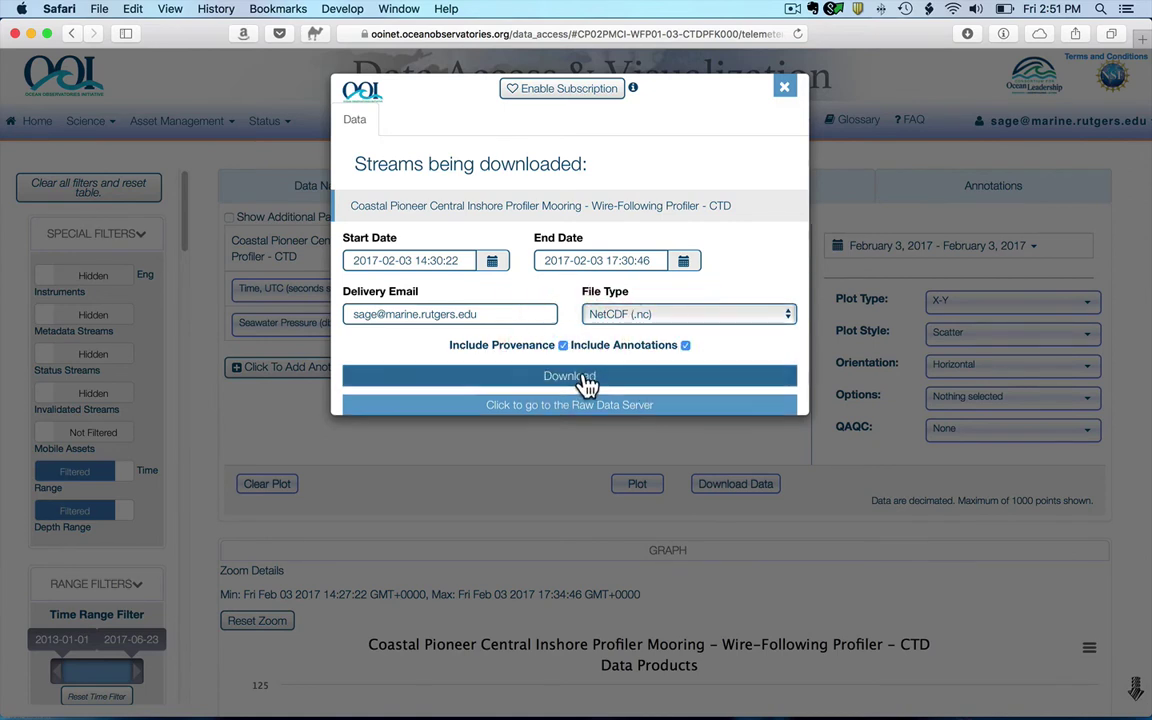
click(577, 378)
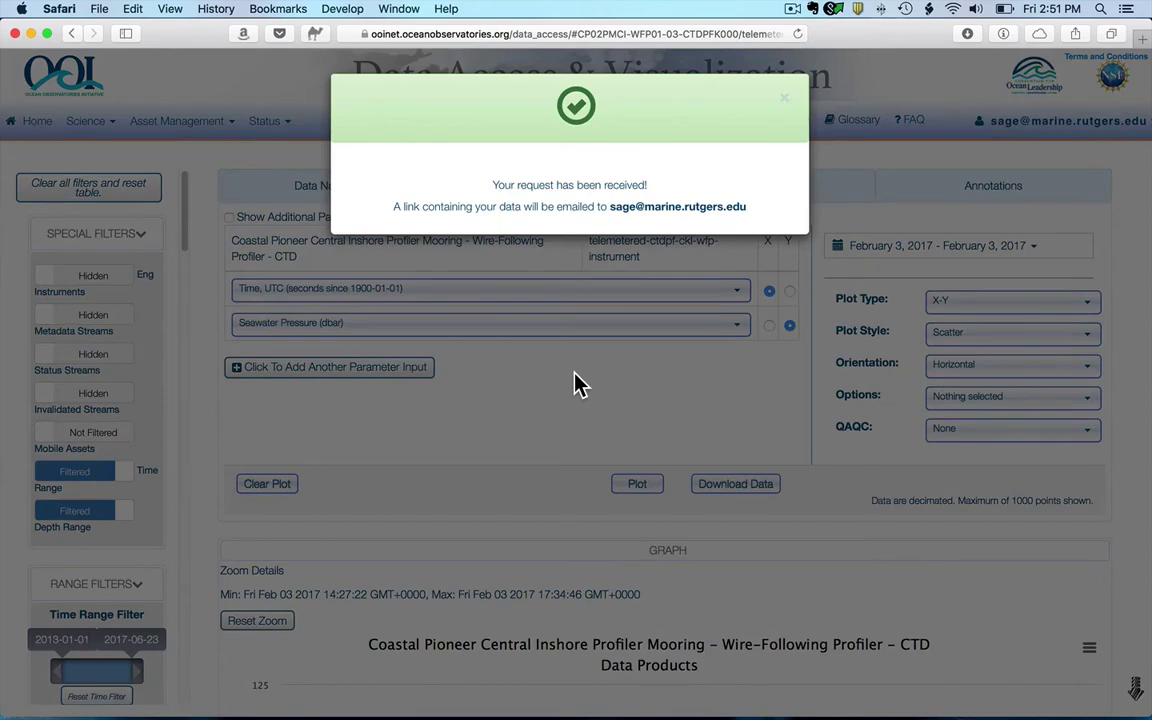
click(784, 99)
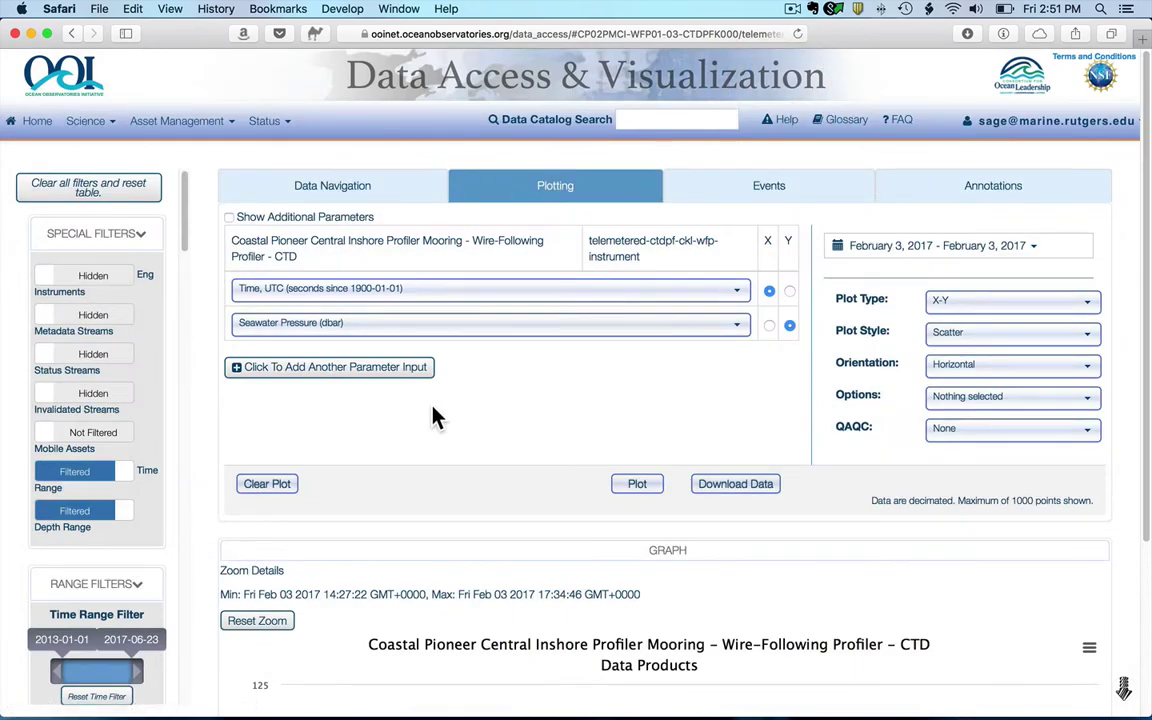
View the Cameras page with live video from Axial Seamount, close it, and open the Streaming Data page.
click(104, 135)
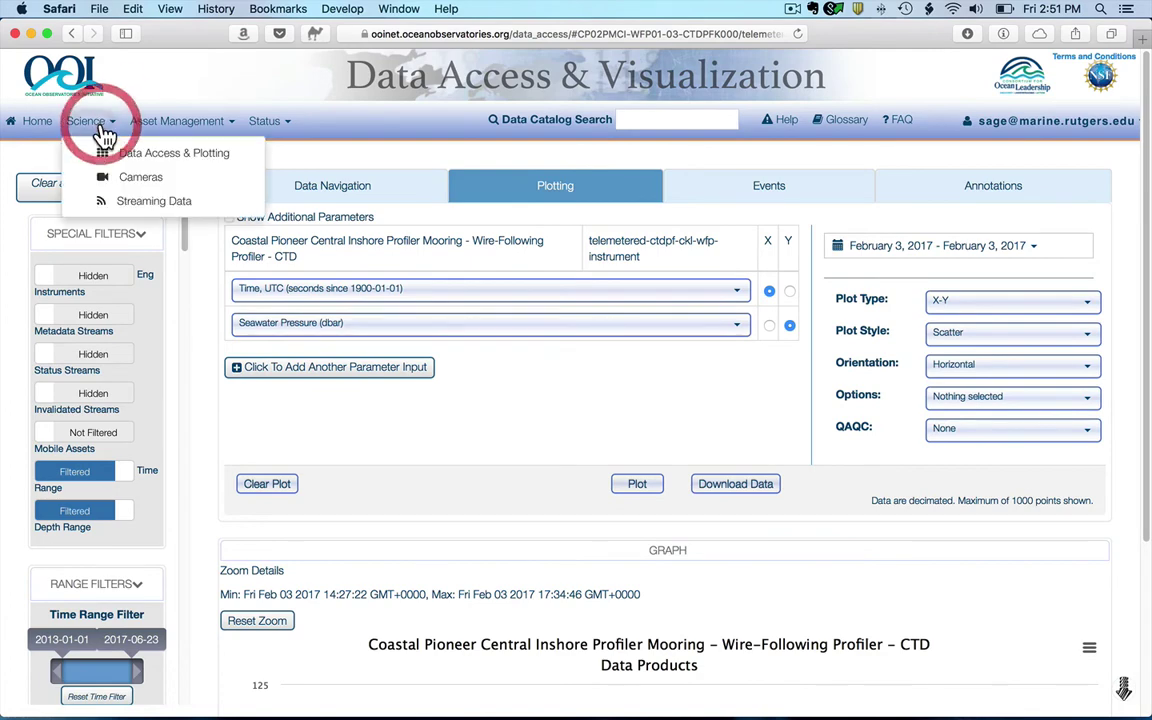
click(150, 185)
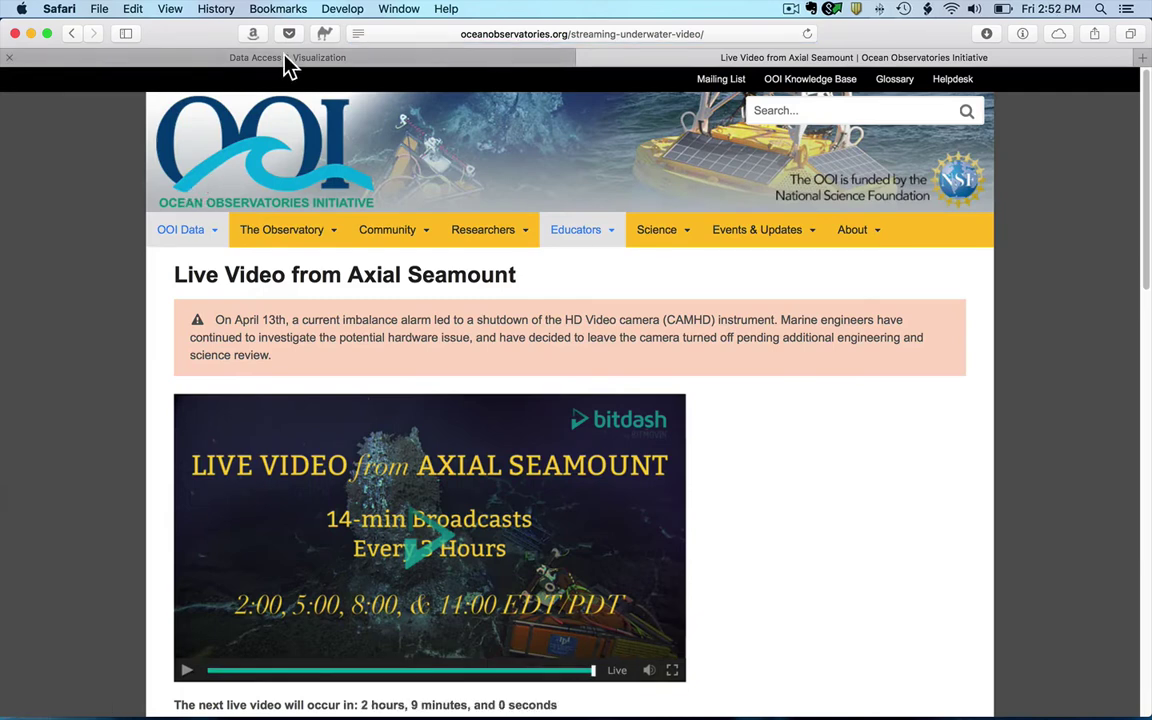
click(582, 59)
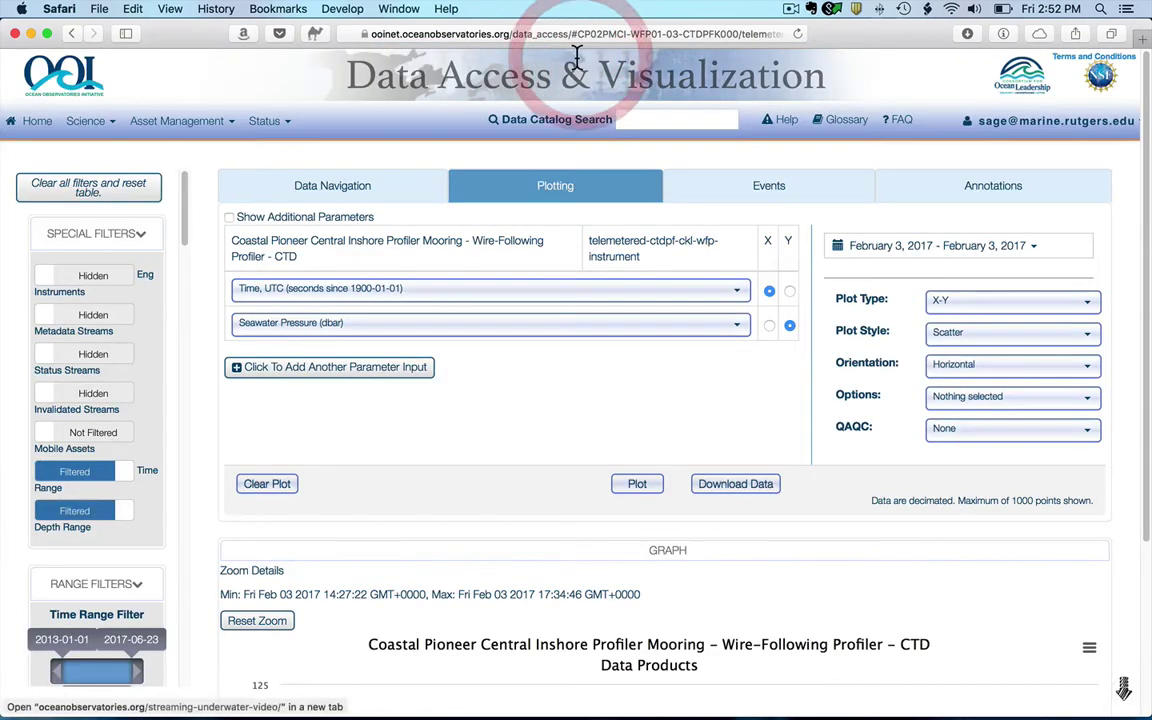
click(101, 131)
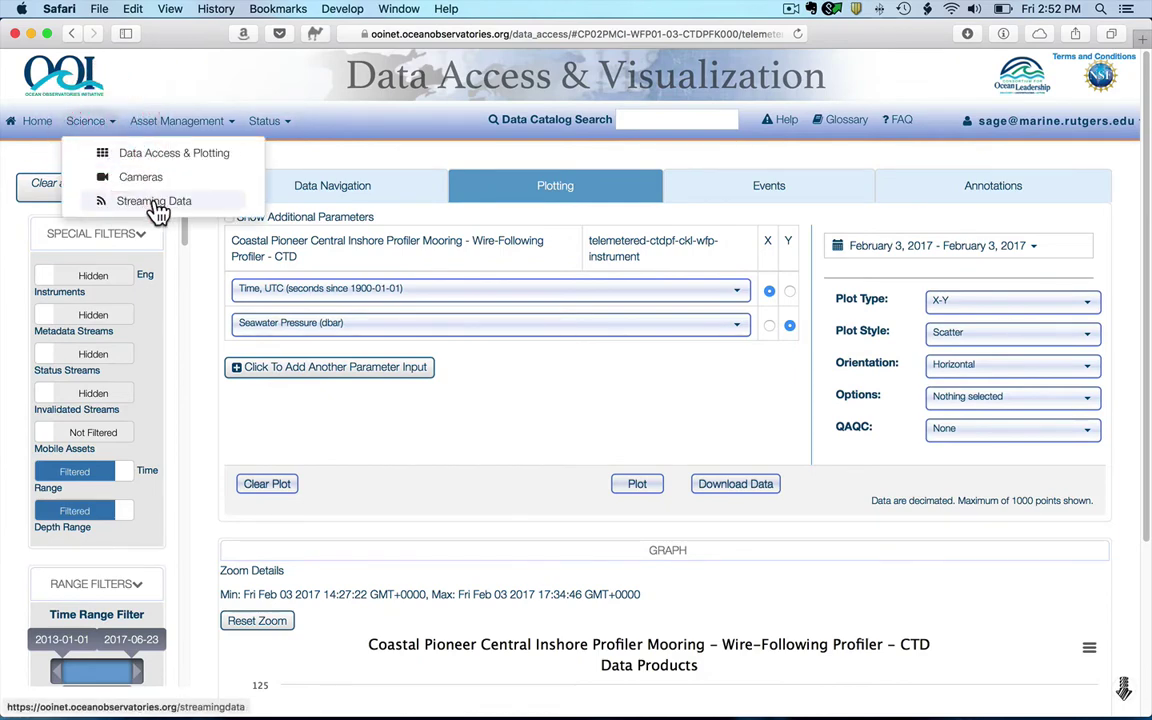
click(155, 203)
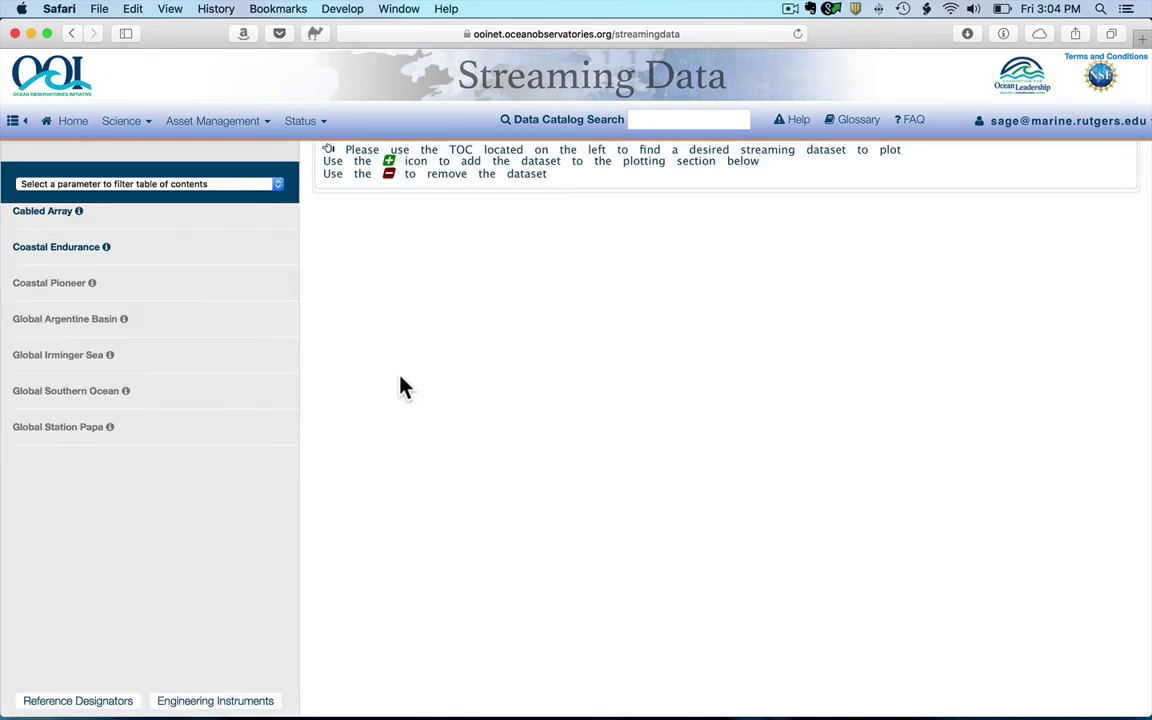
Plot the streamed_ctdpf-sbe43-sample dataset from the CTD on the Shallow Profiler (SF03A) of the Cabled Array's Axial Base Shallow Profiler Mooring.
click(58, 216)
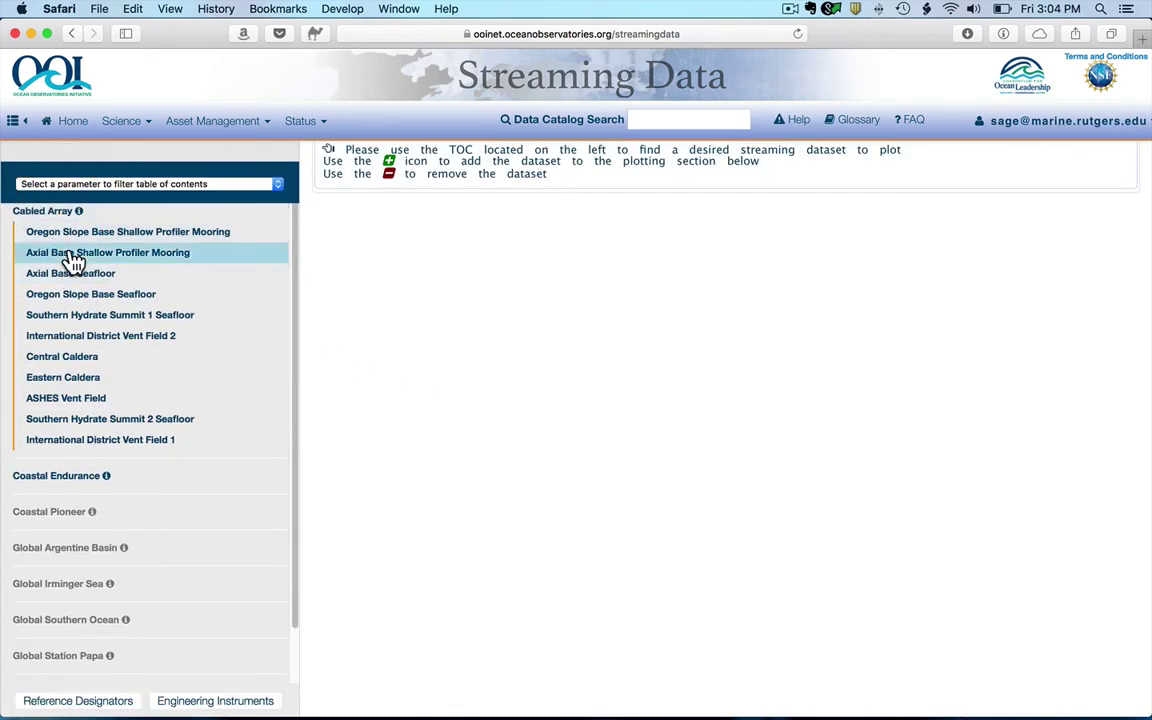
click(72, 253)
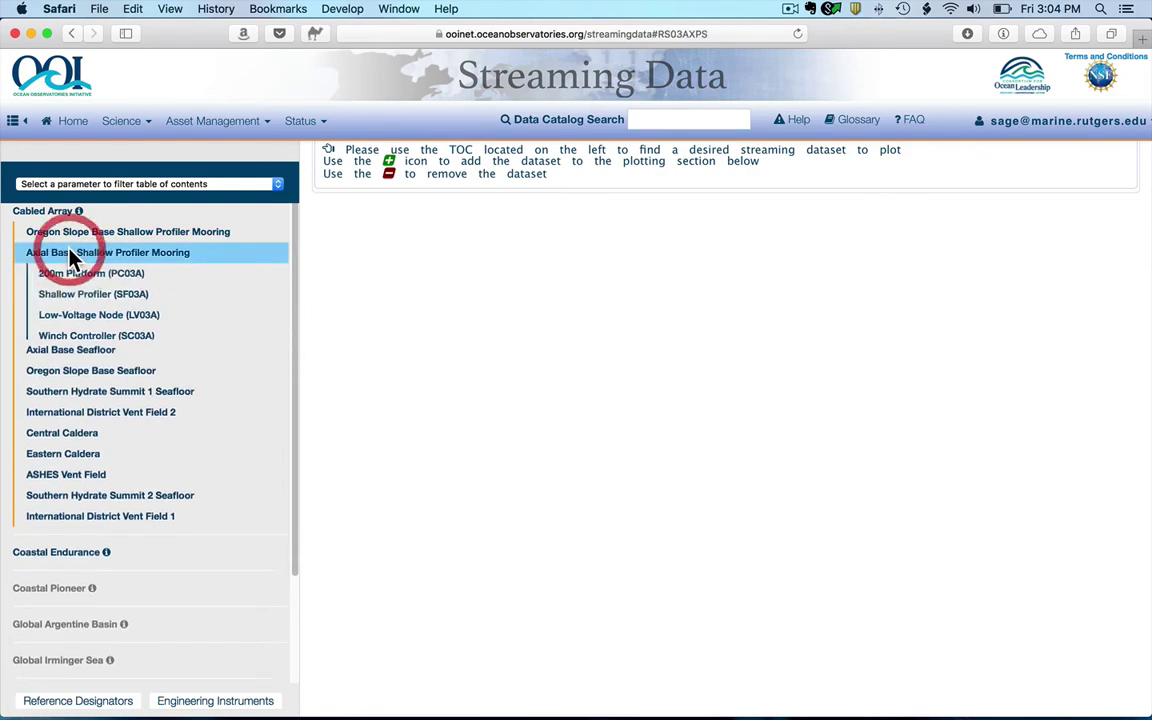
click(77, 302)
click(62, 336)
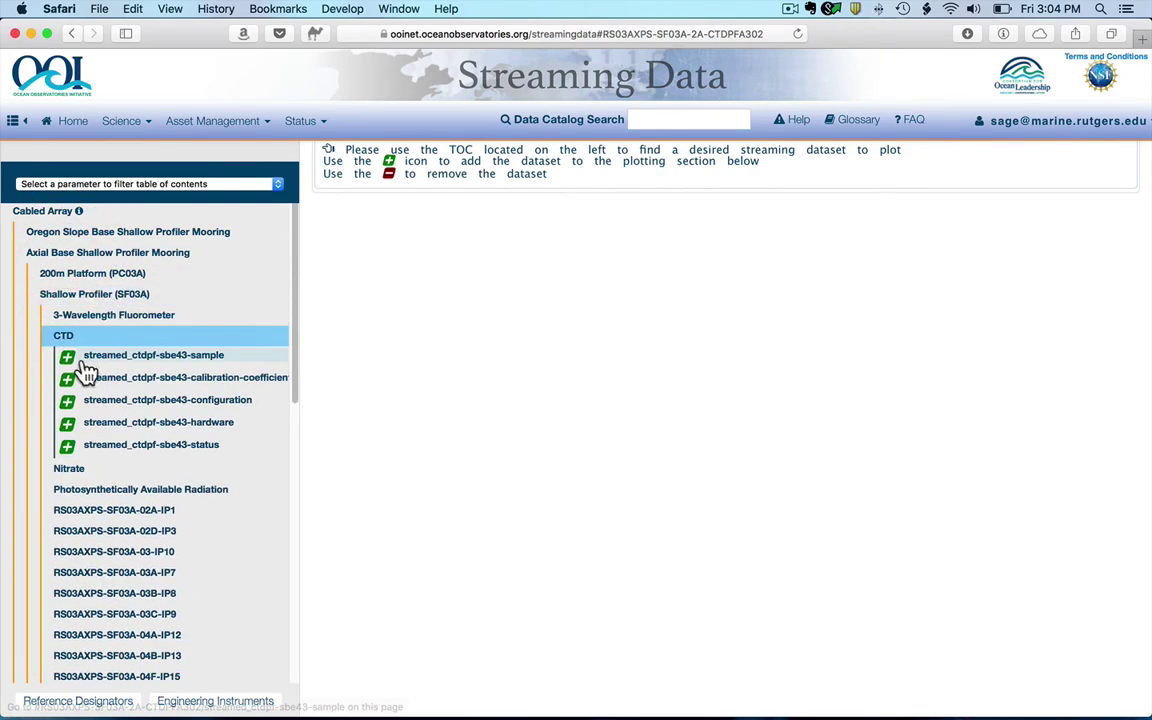
click(67, 357)
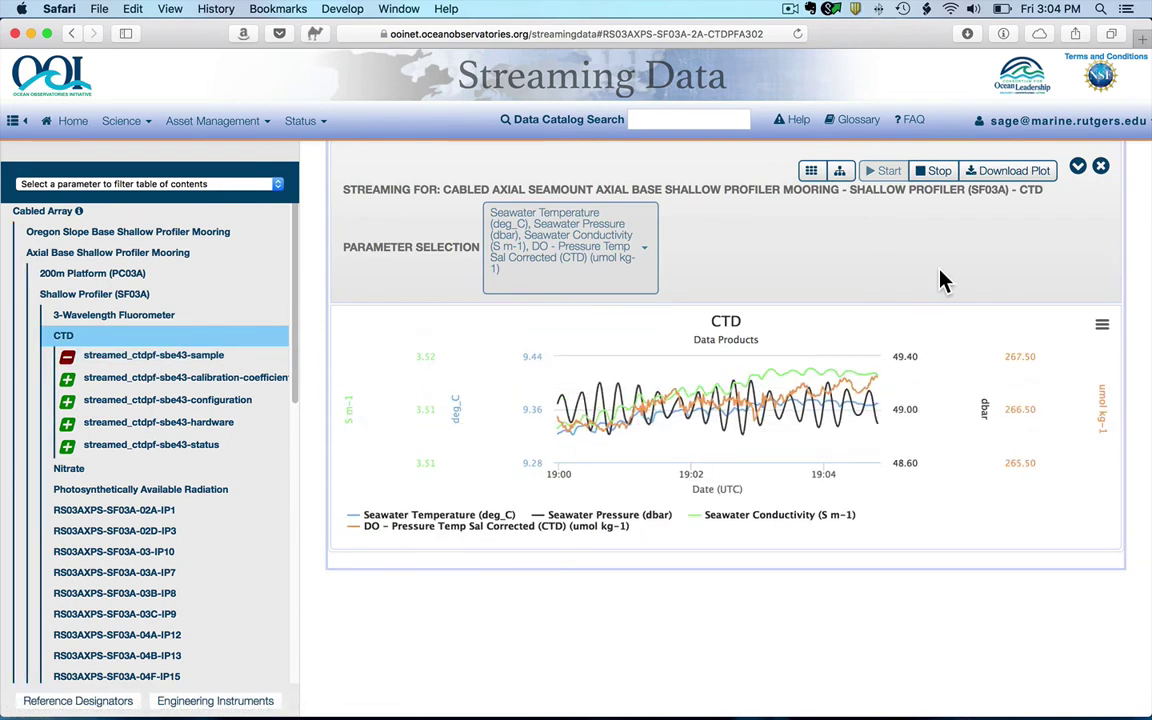
Stop the CTD stream, remove Seawater Pressure and Seawater Conductivity from the plotted parameters, and restart streaming.
click(937, 174)
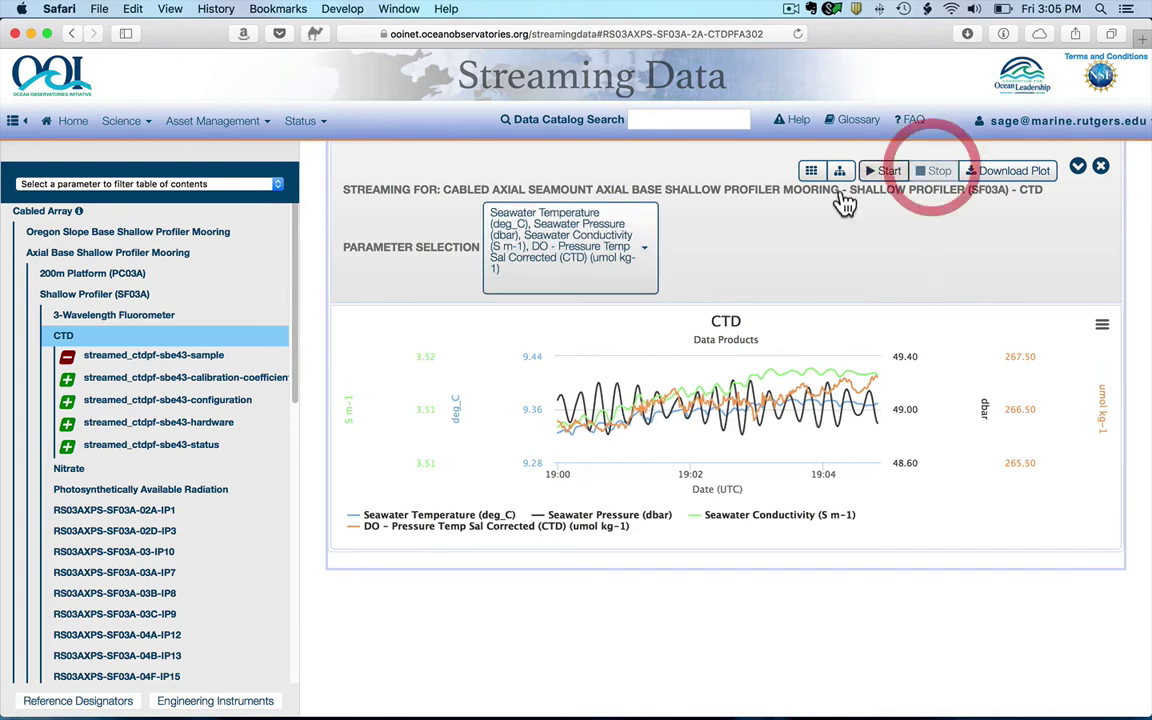
click(593, 250)
click(745, 287)
click(745, 258)
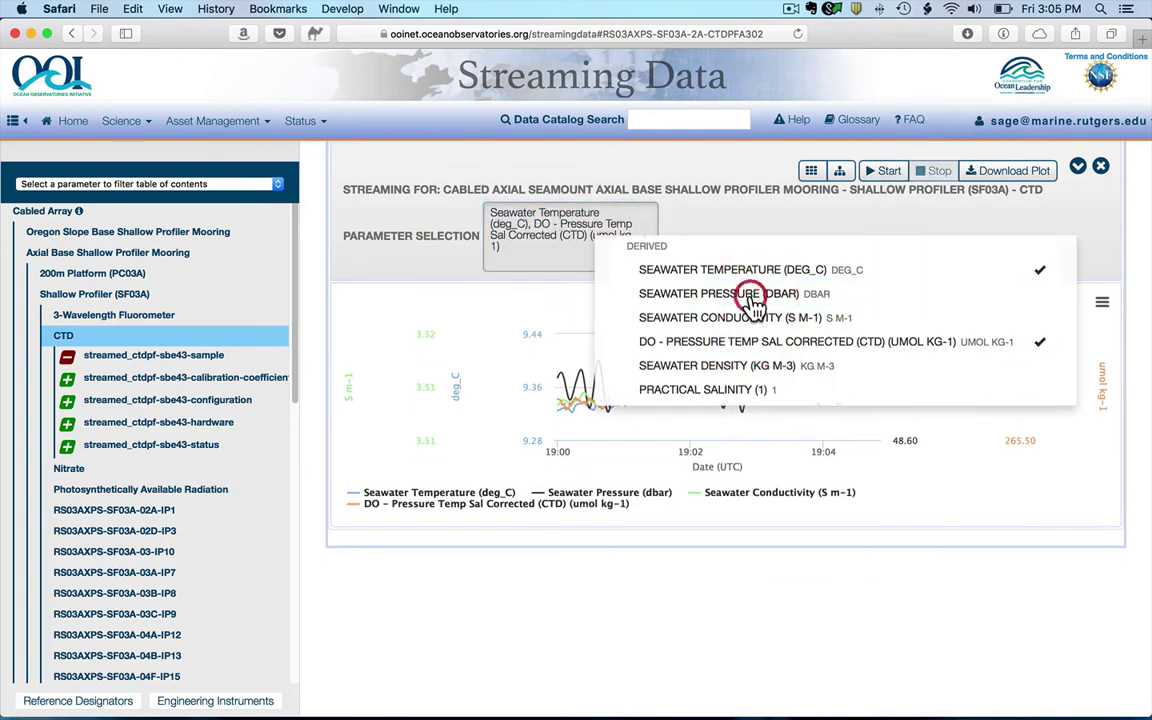
click(882, 174)
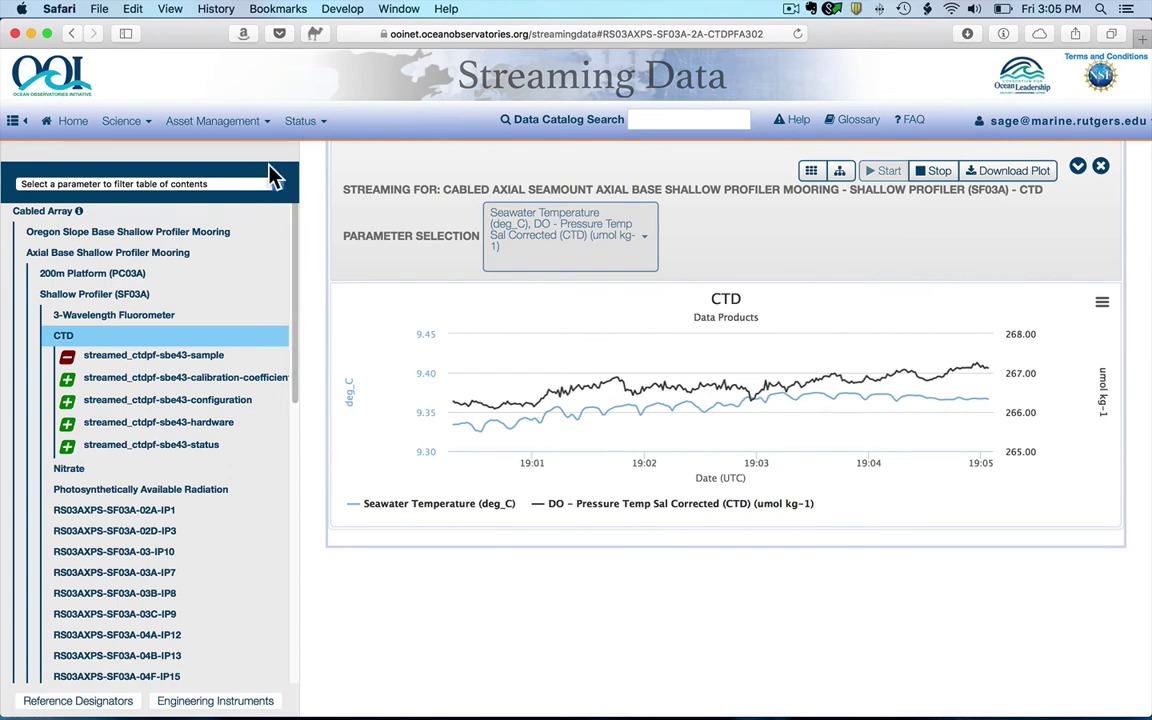
Open the Deployments page, filter the platforms by "mobile pioneer", and select the Coastal Pioneer Mobile Assets platform CP05MOAS.
click(247, 128)
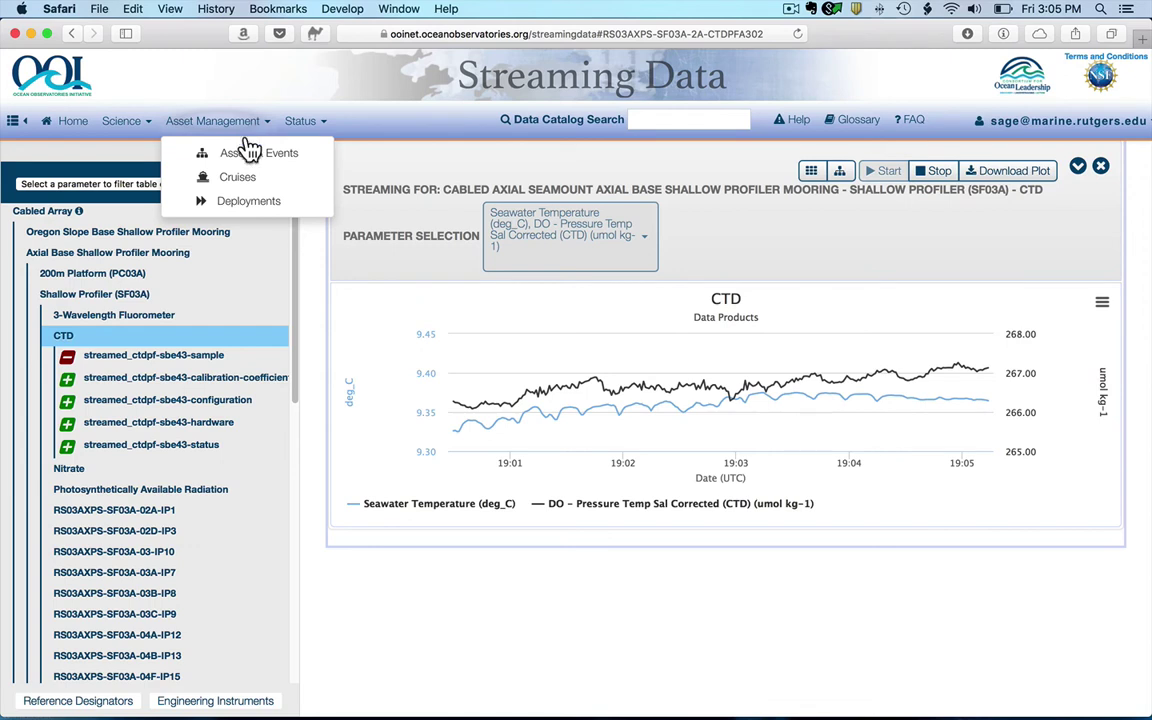
click(245, 205)
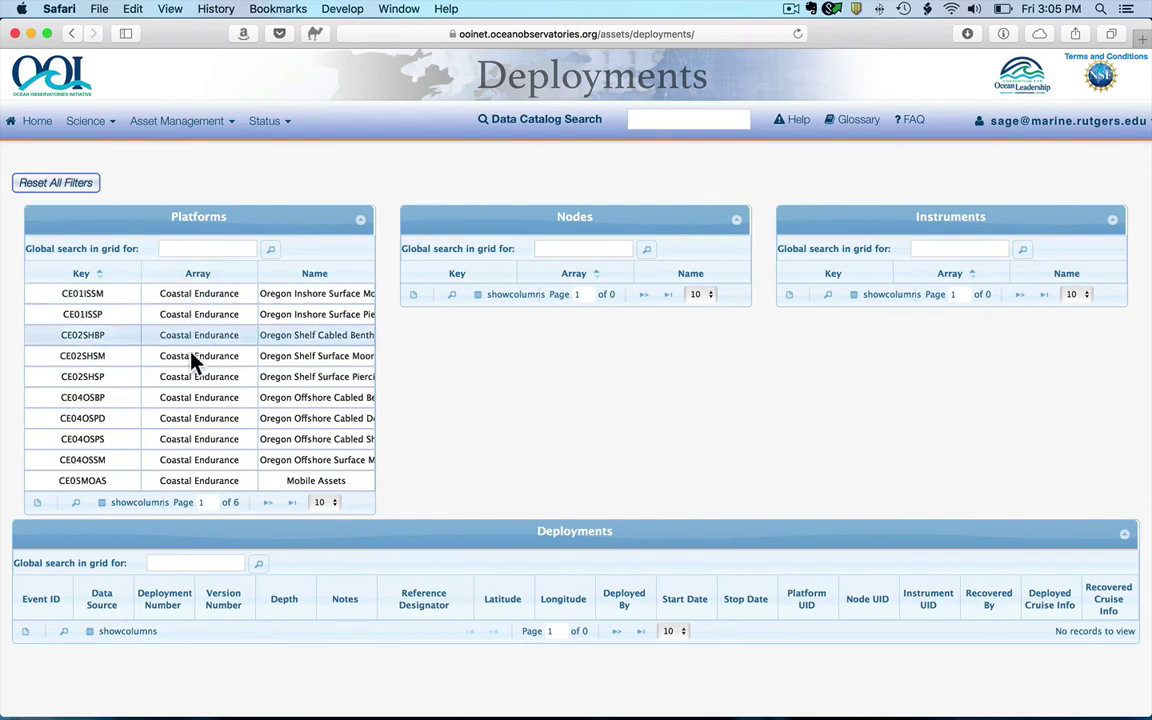
click(200, 248)
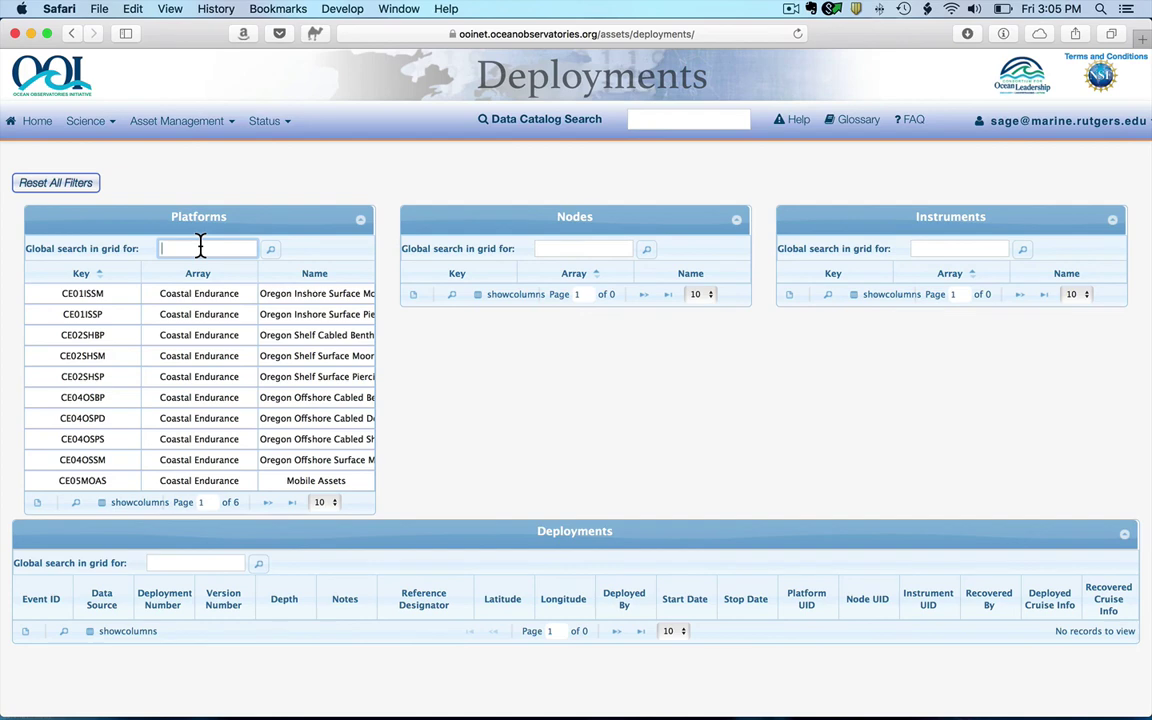
text(mobile pioneer)
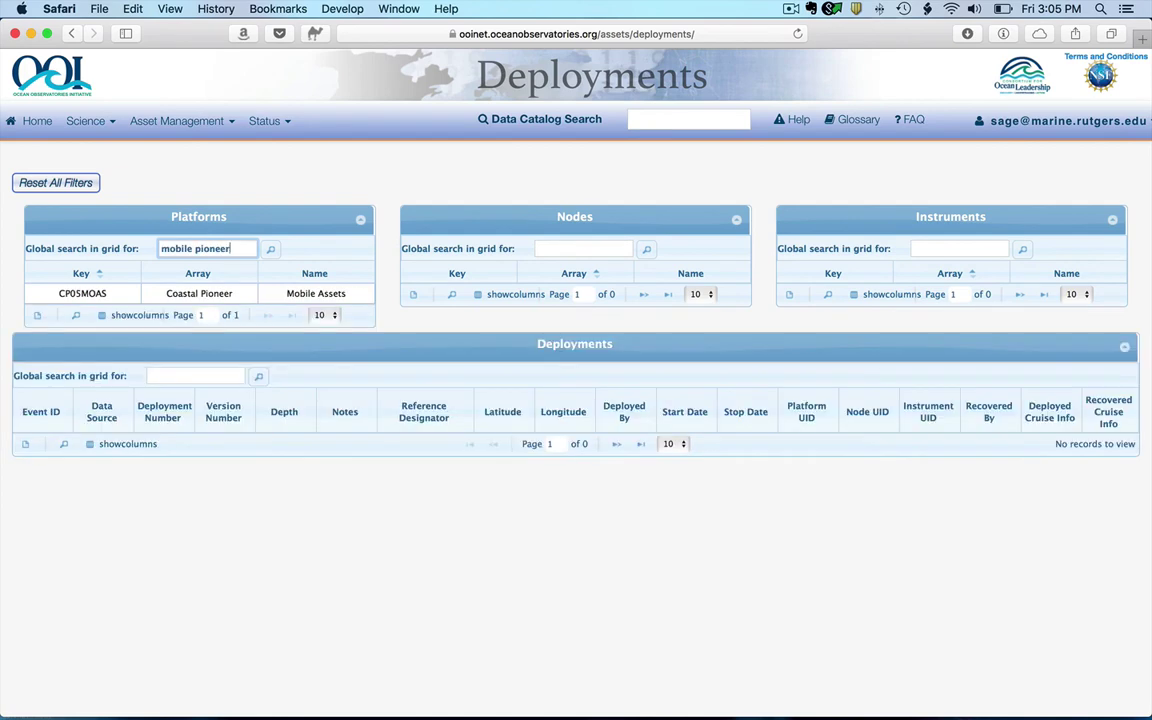
click(196, 293)
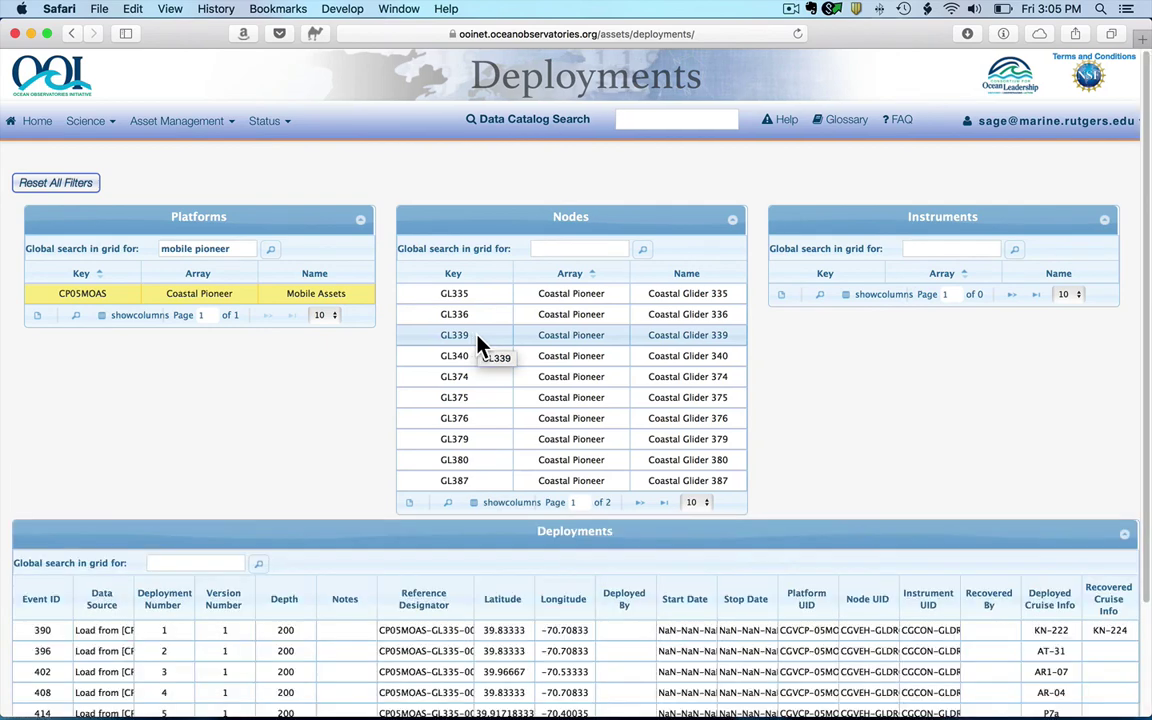
Review the deployments of Coastal Glider 339 and its CTD instrument 03-CTDGVM000, and return to the home page.
click(478, 340)
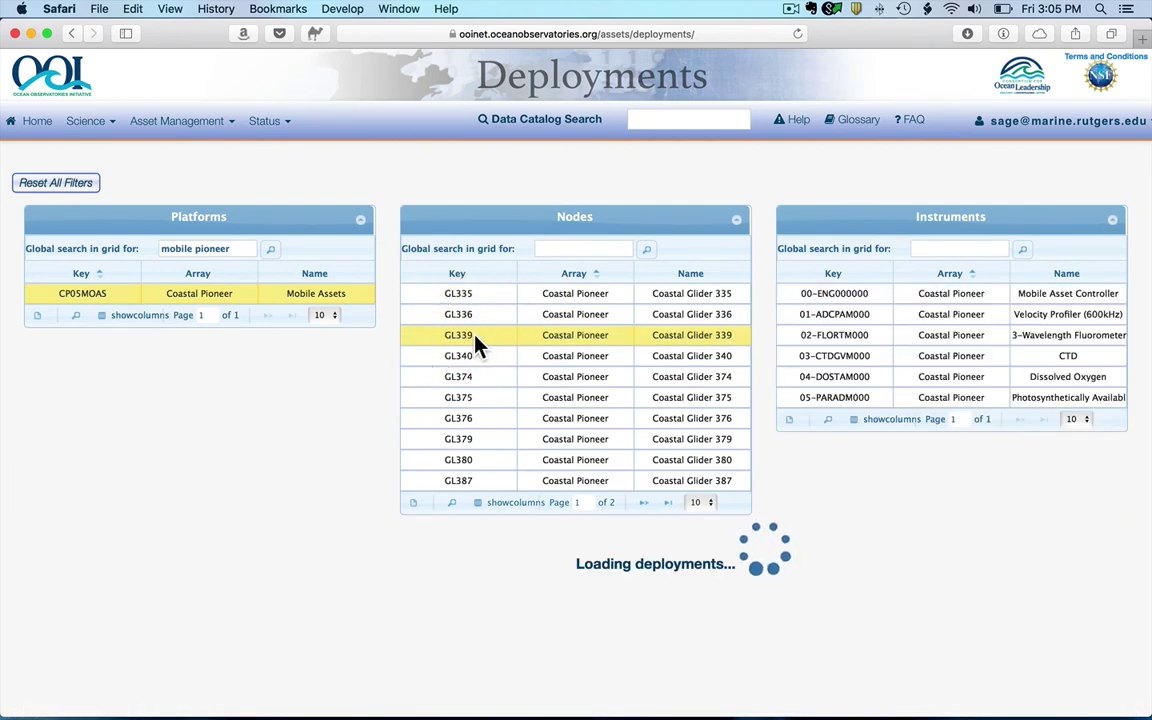
scroll(790, 450, down, 3)
scroll(790, 445, up, 3)
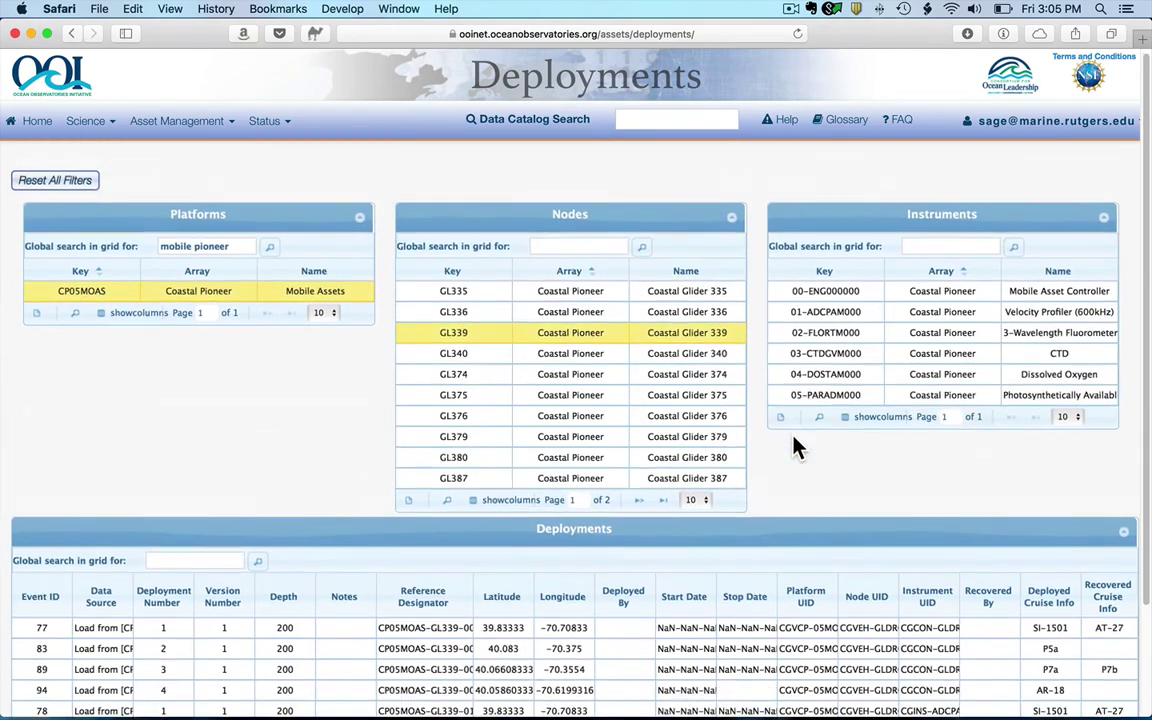
click(827, 358)
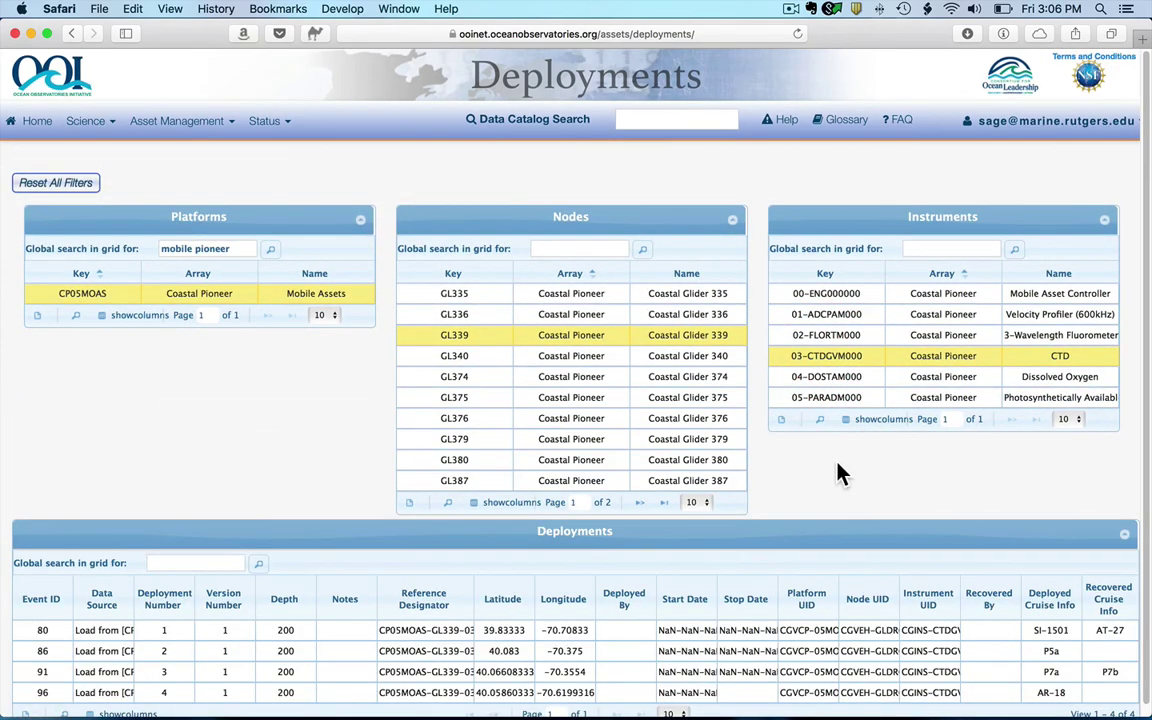
scroll(840, 470, down, 1)
scroll(837, 465, up, 1)
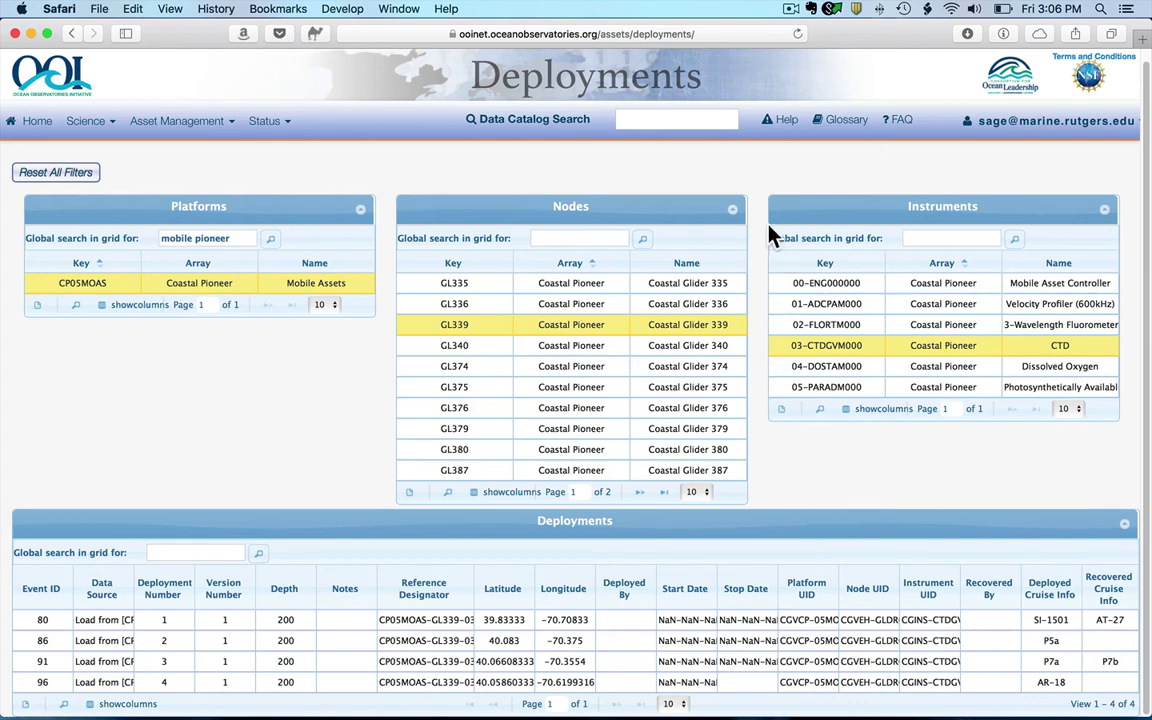
click(33, 123)
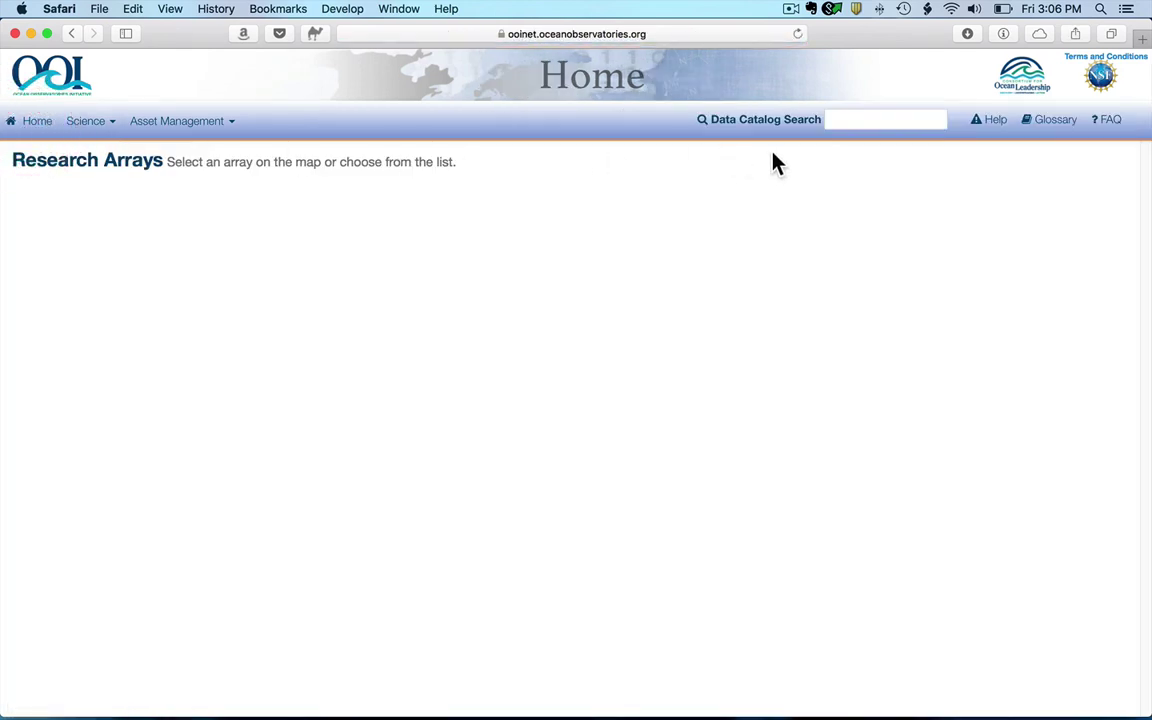